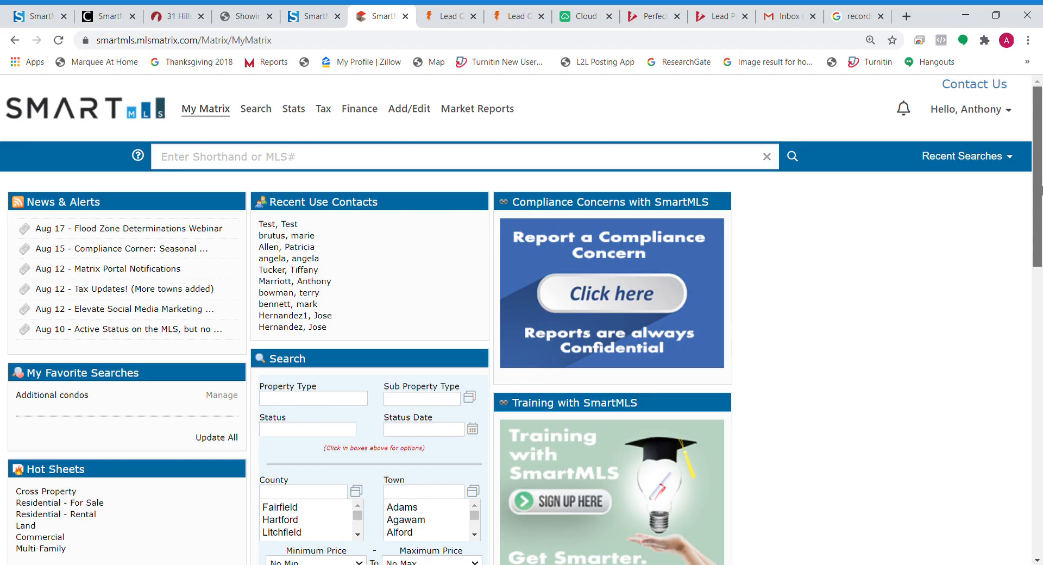
scroll(1041, 190, "down", 6)
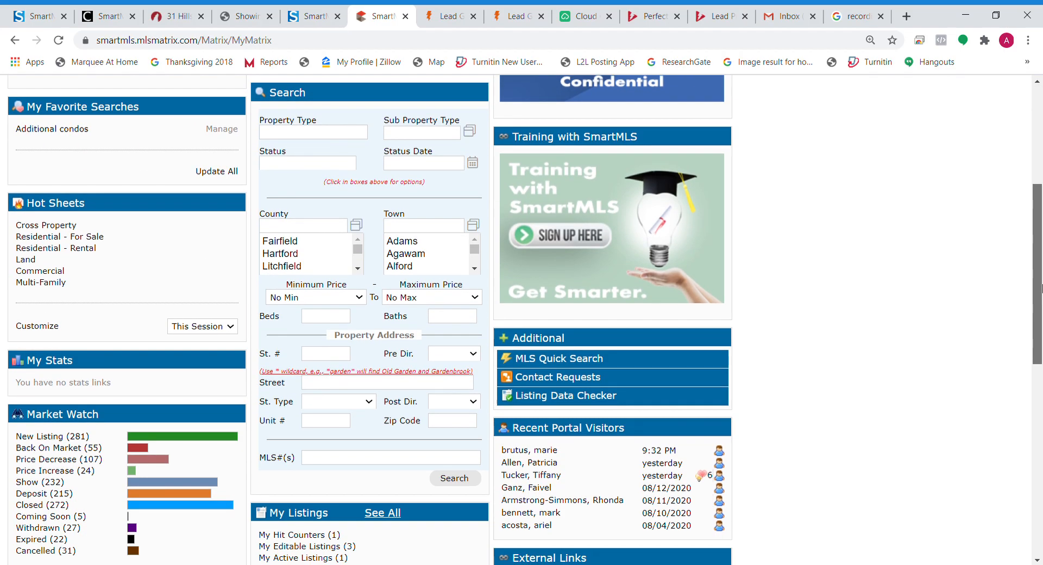
scroll(1021, 191, "up", 6)
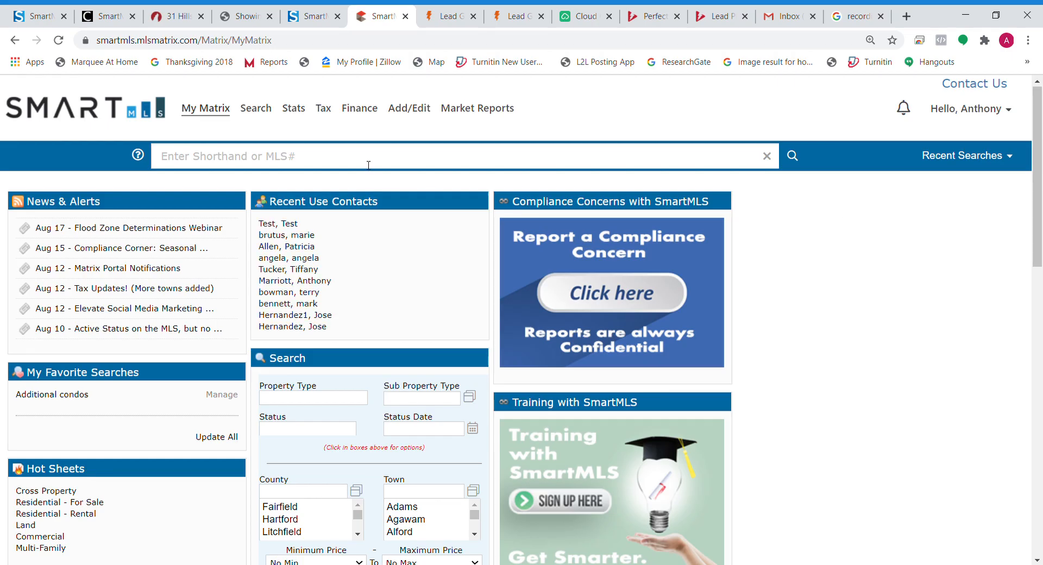
left_click(352, 155)
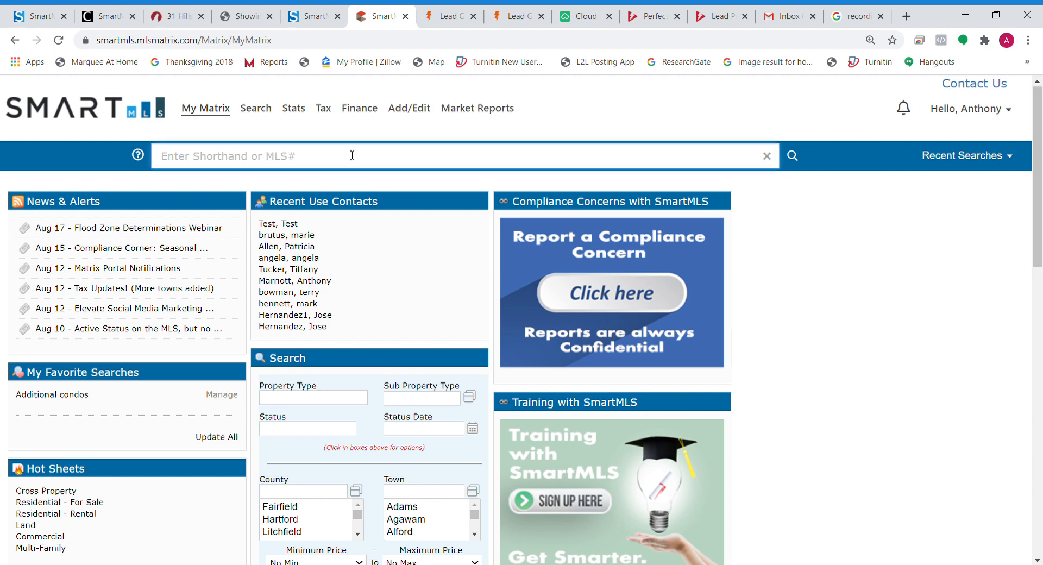
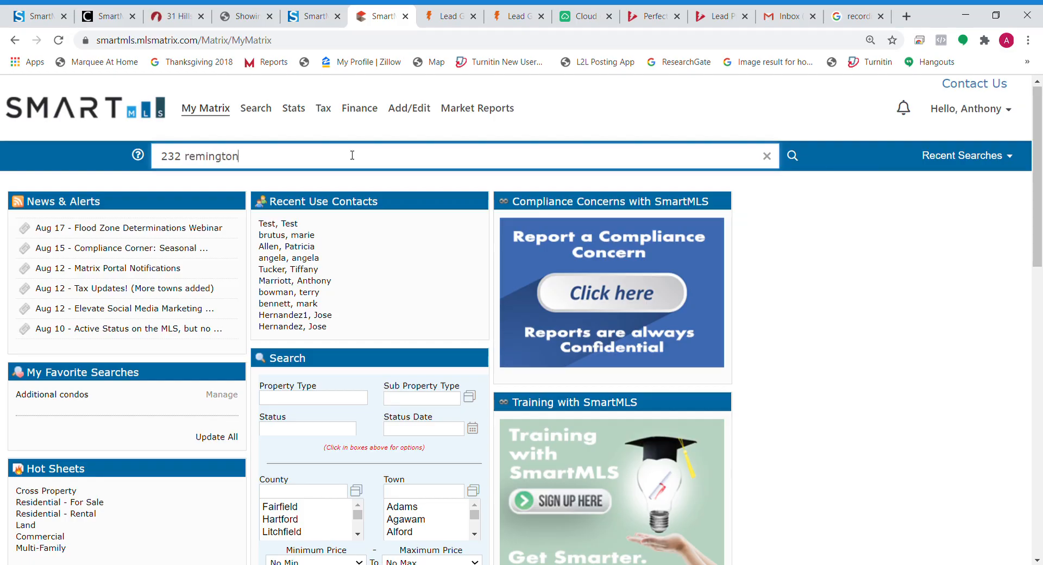
key("Return")
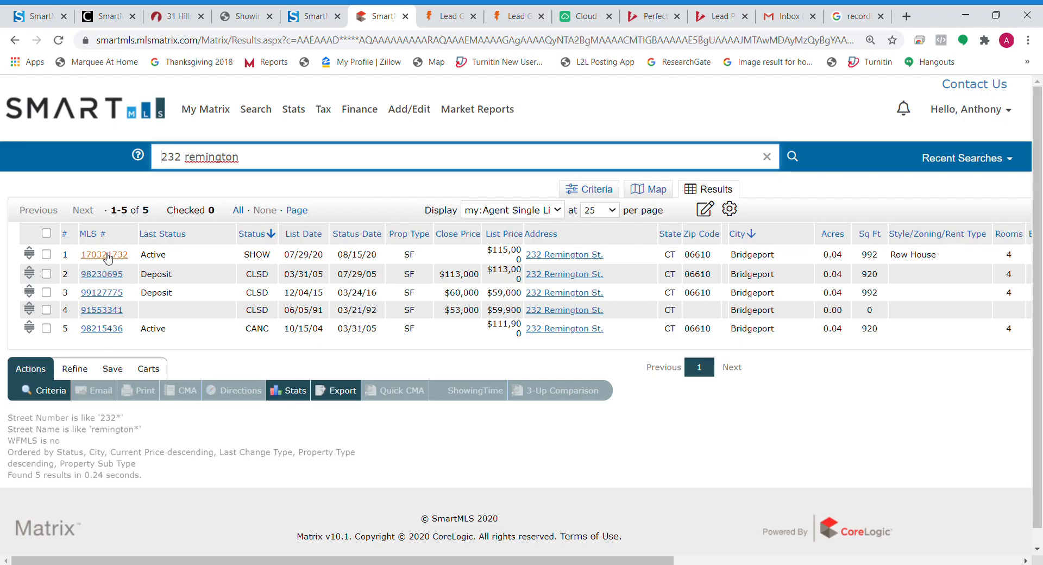
left_click(314, 235)
left_click(314, 234)
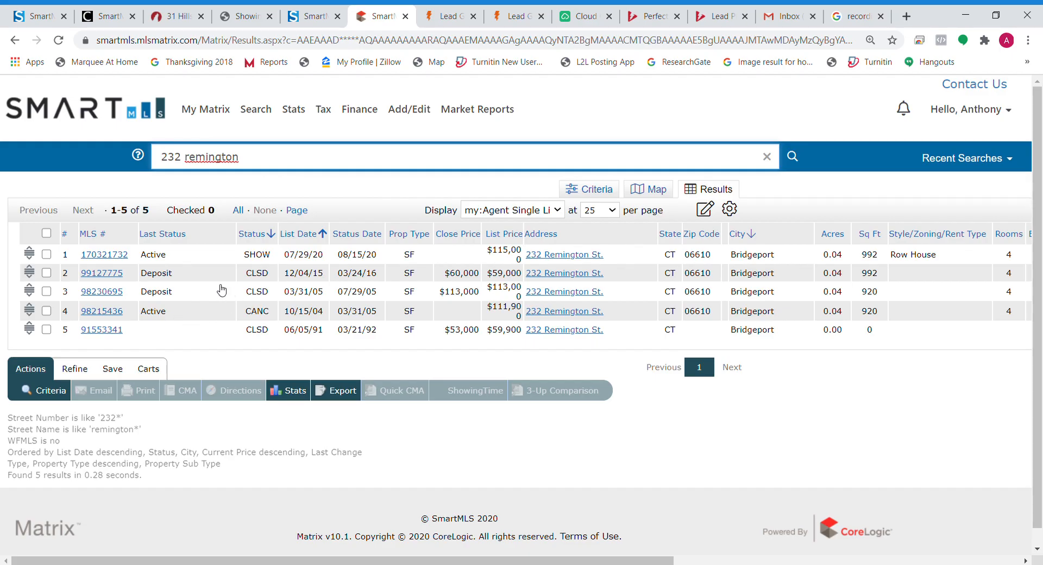
Step: Open MLS# 170321732 and view its Listing details: $115,000 with Show status
left_click(116, 259)
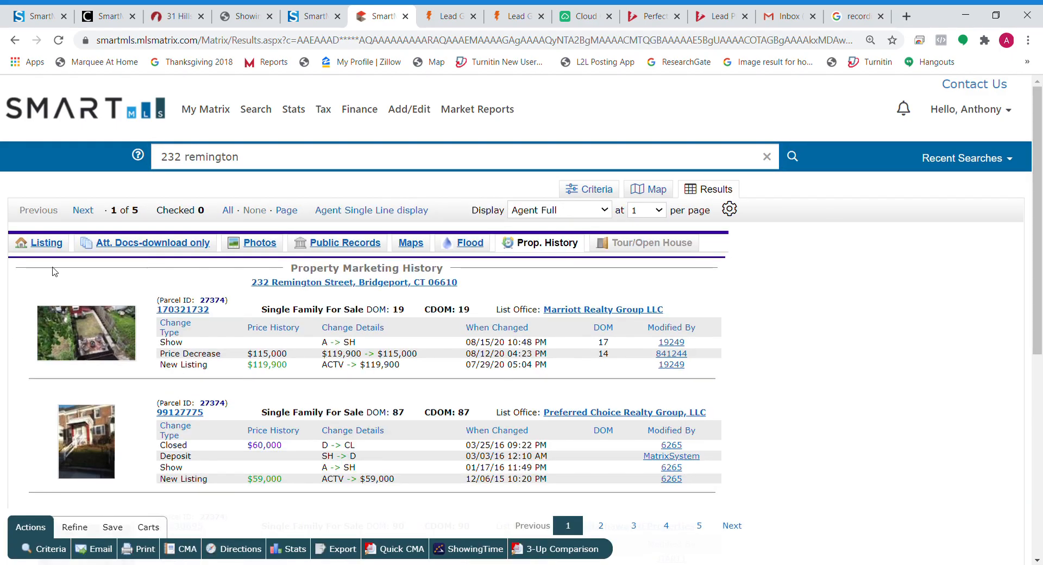
left_click(48, 244)
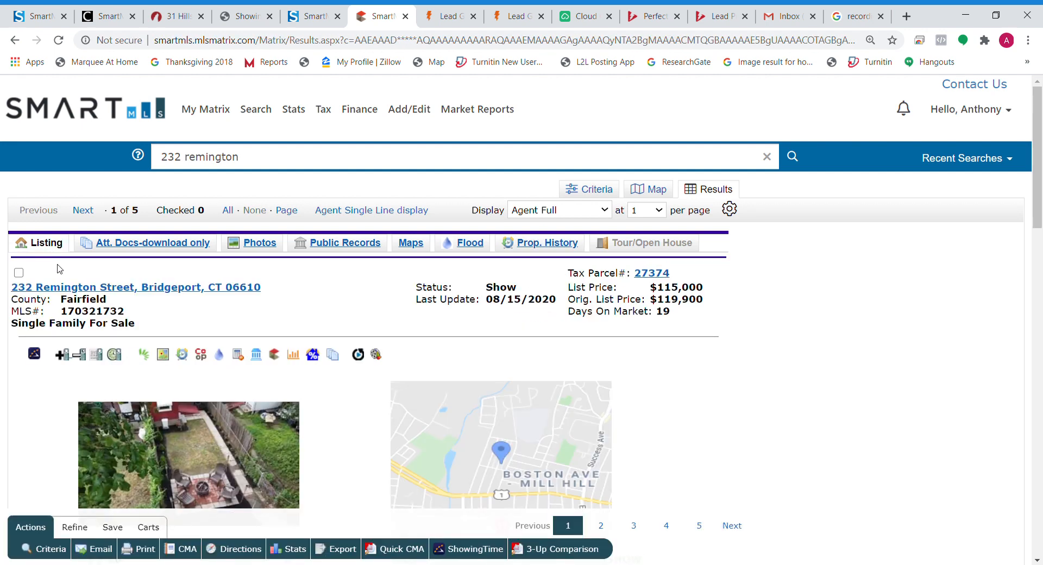
left_click_drag(527, 298, 476, 293)
left_click(475, 292)
double_click(509, 292)
left_click(495, 288)
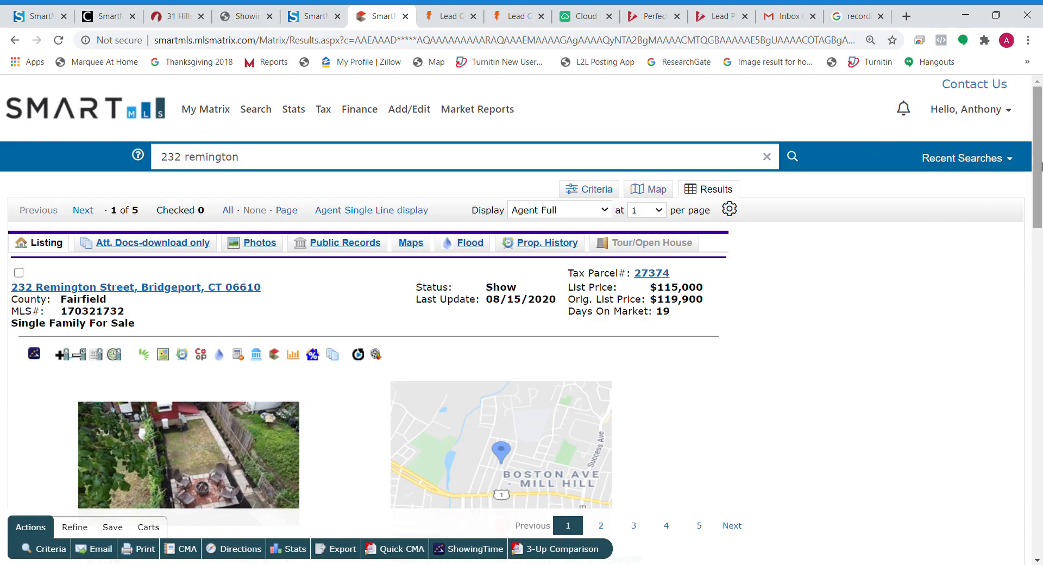
left_click_drag(1041, 166, 973, 179)
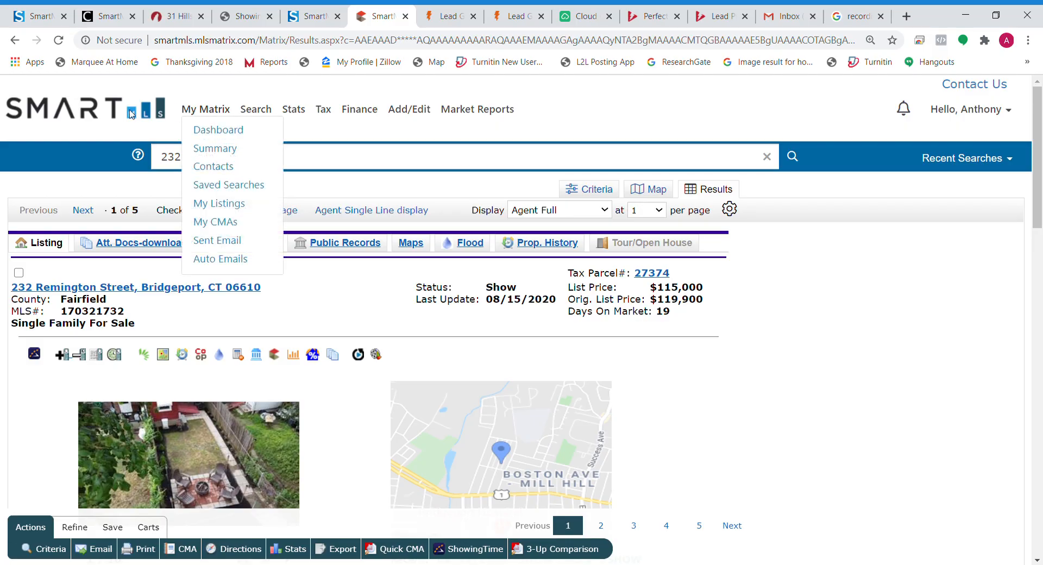
Step: Return to My Matrix and list the Market Watch price-decrease properties
left_click(206, 110)
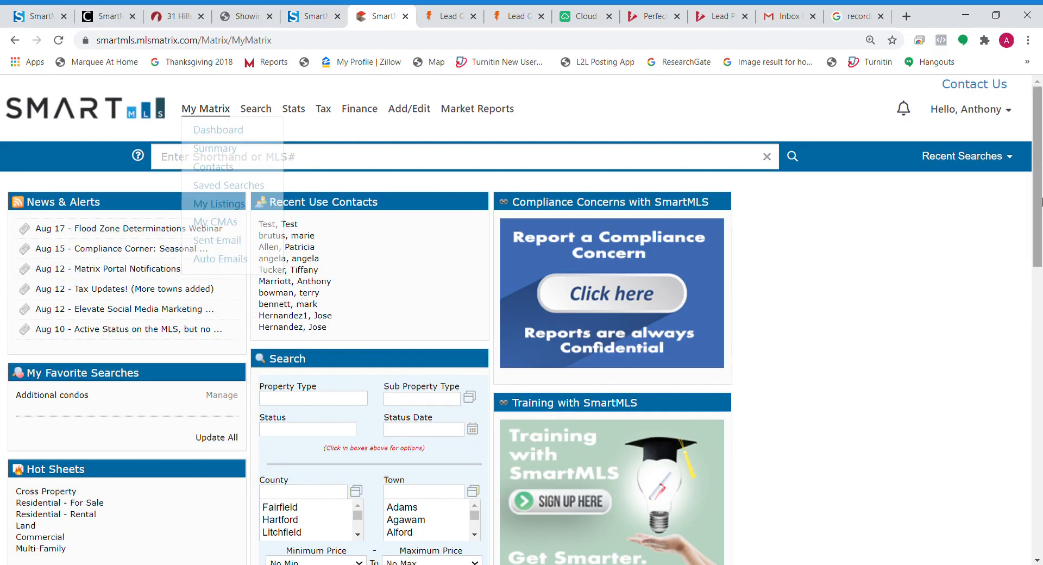
scroll(1022, 245, "down", 3)
scroll(1022, 245, "up", 3)
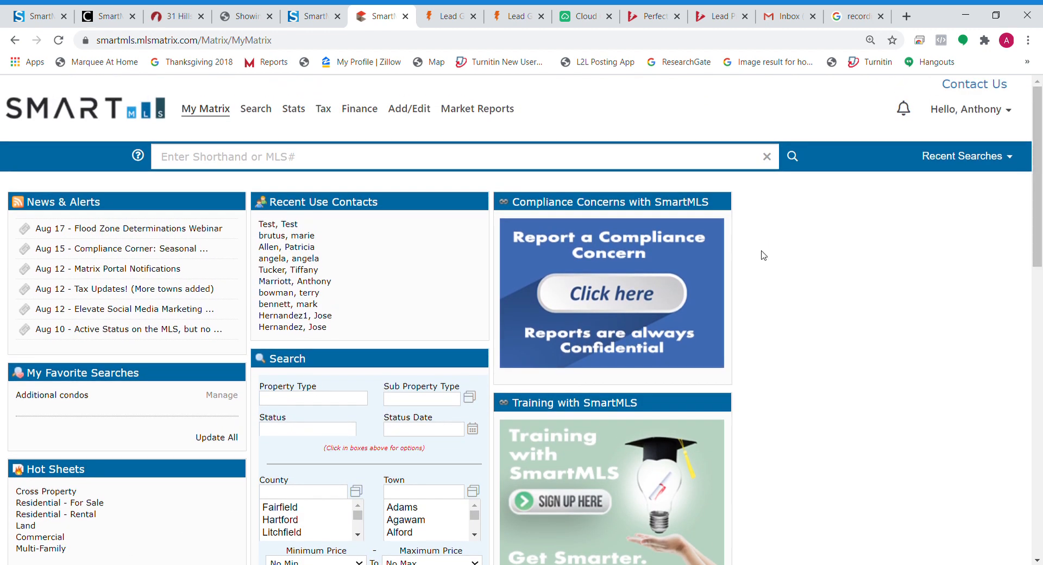
scroll(1040, 147, "down", 8)
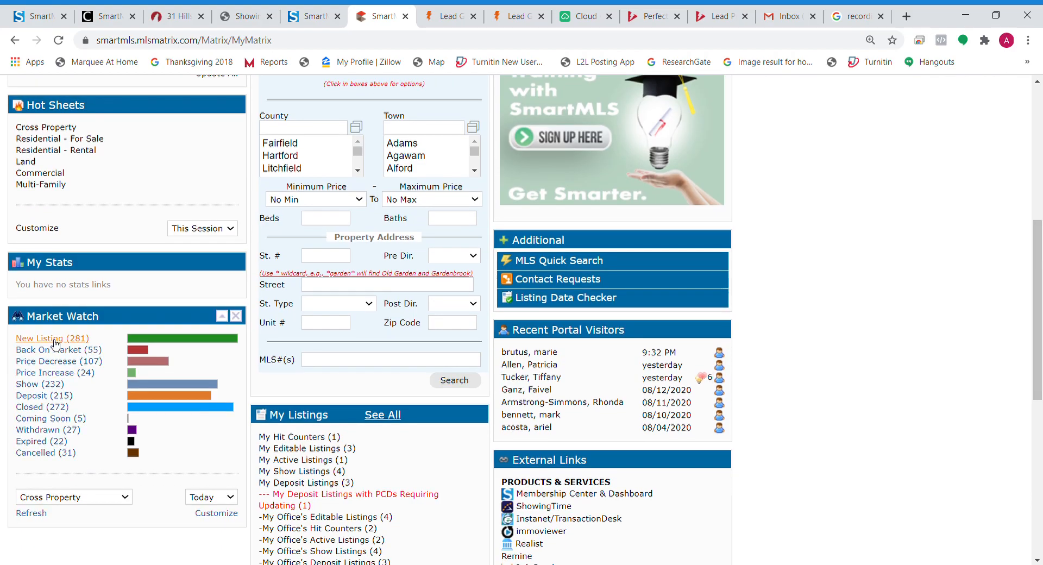
left_click(58, 363)
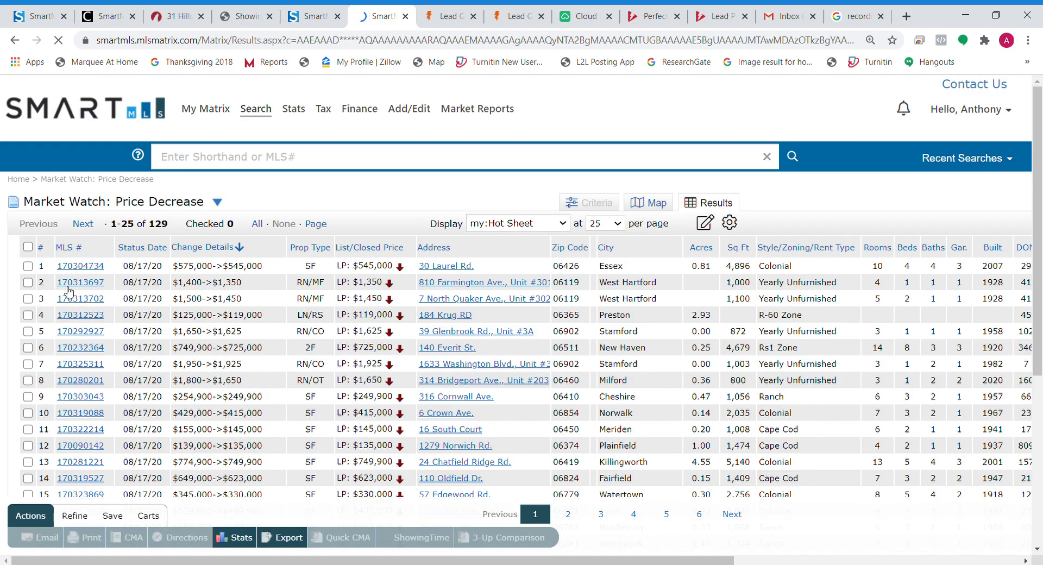
left_click(28, 282)
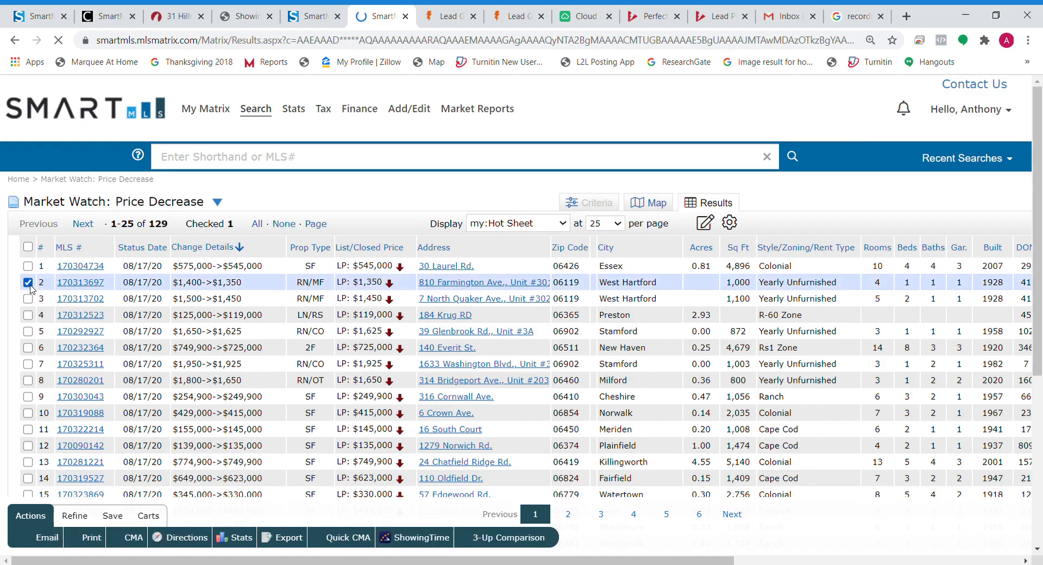
left_click(81, 283)
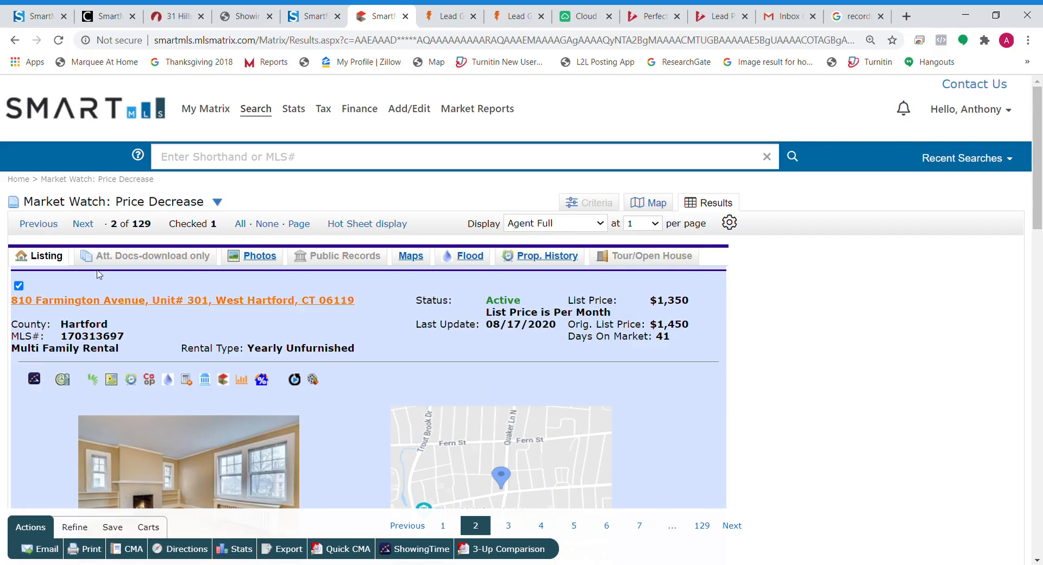
left_click(19, 286)
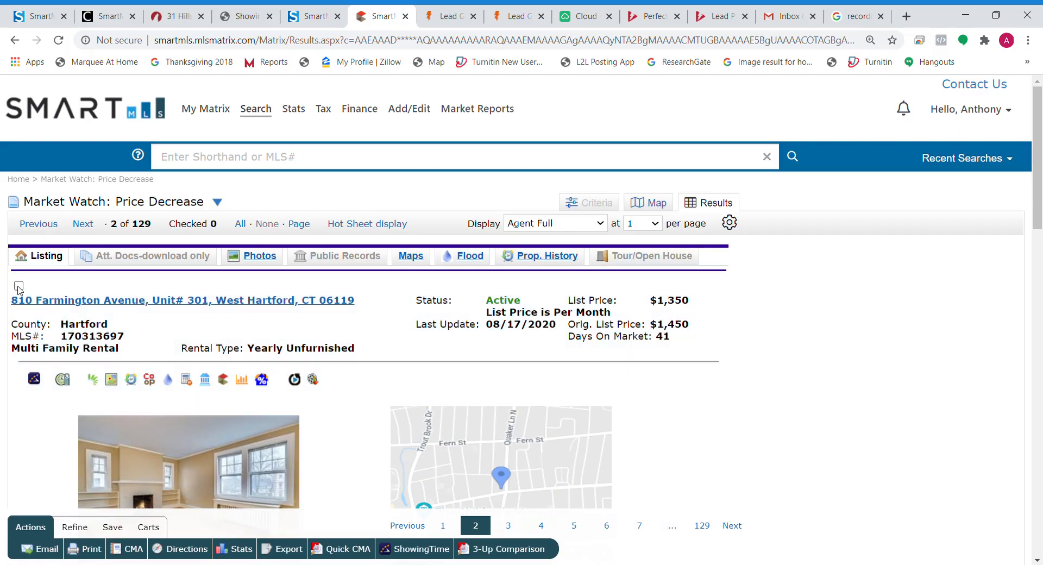
left_click(81, 226)
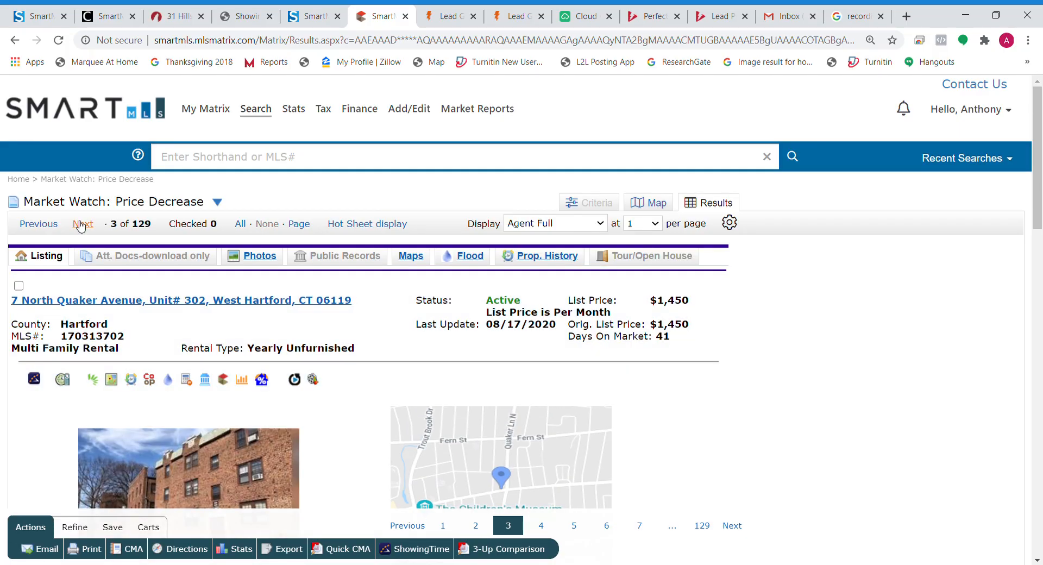
left_click(81, 226)
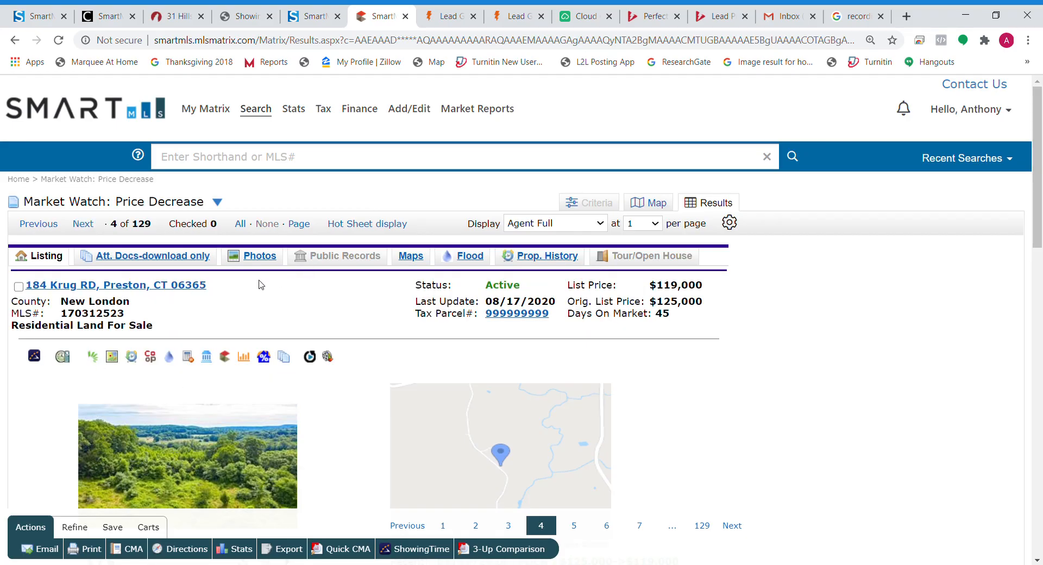
left_click(18, 286)
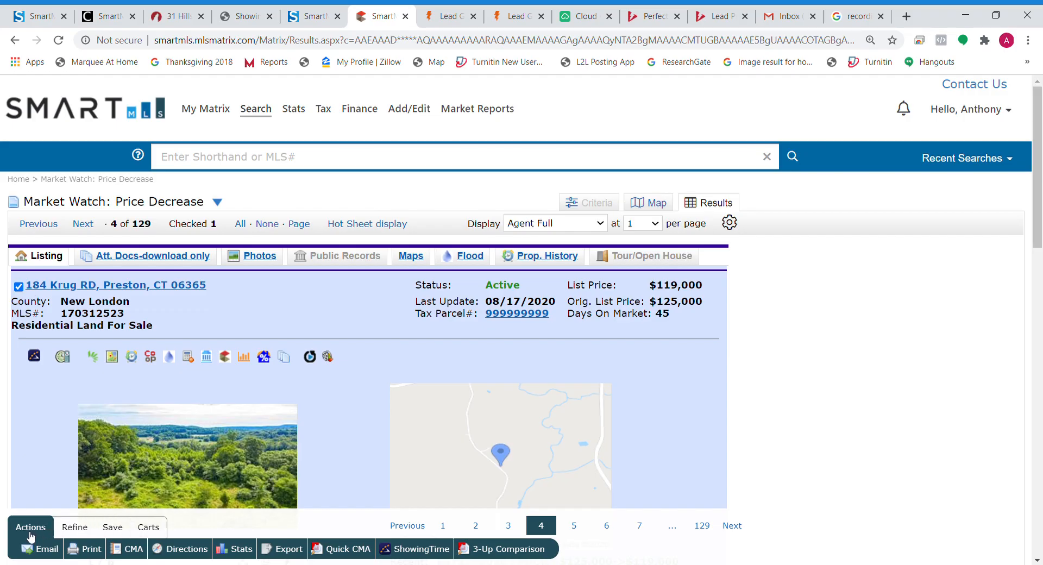
left_click(157, 532)
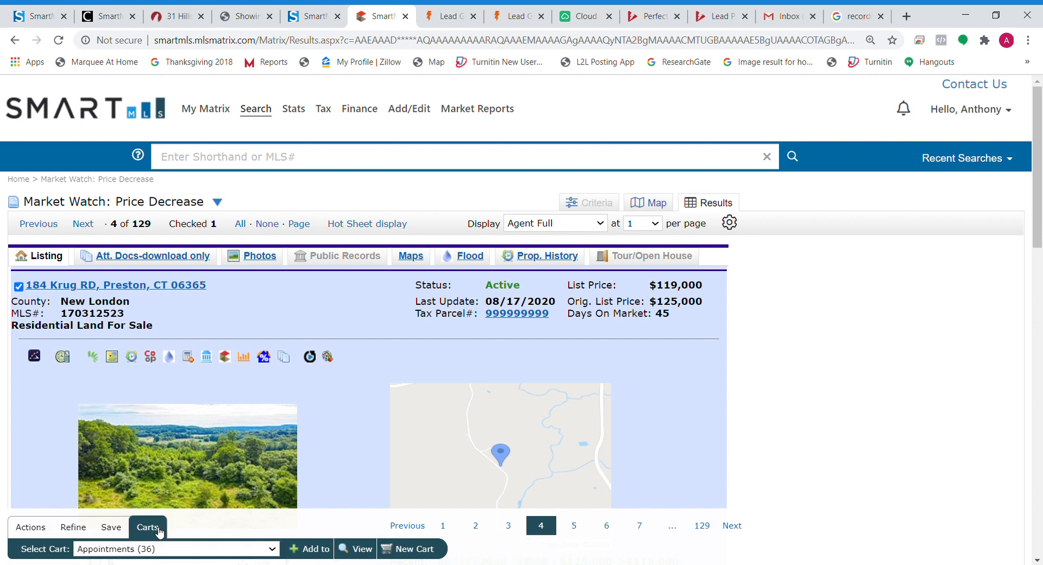
left_click(426, 549)
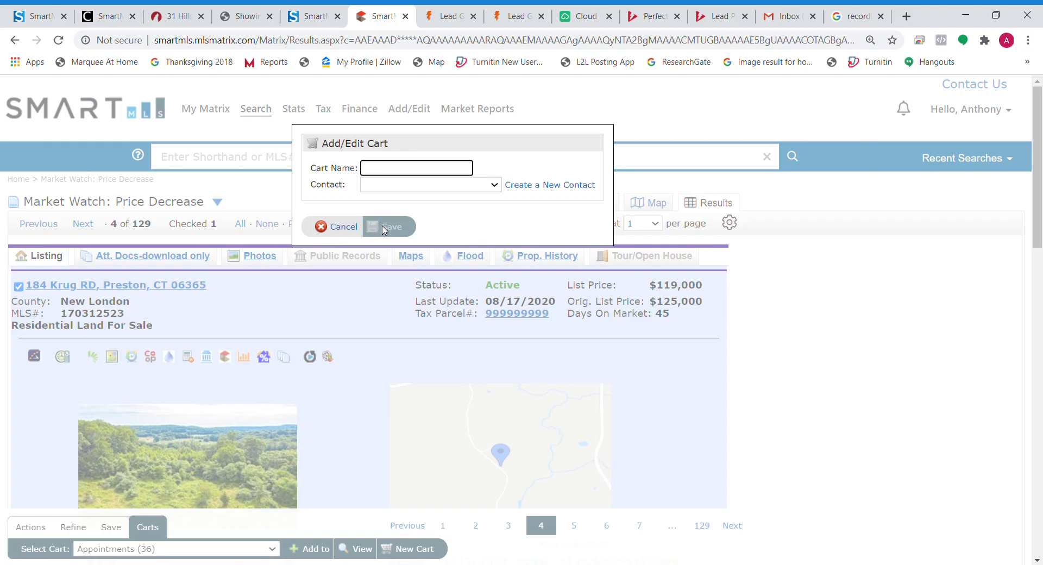
left_click(345, 227)
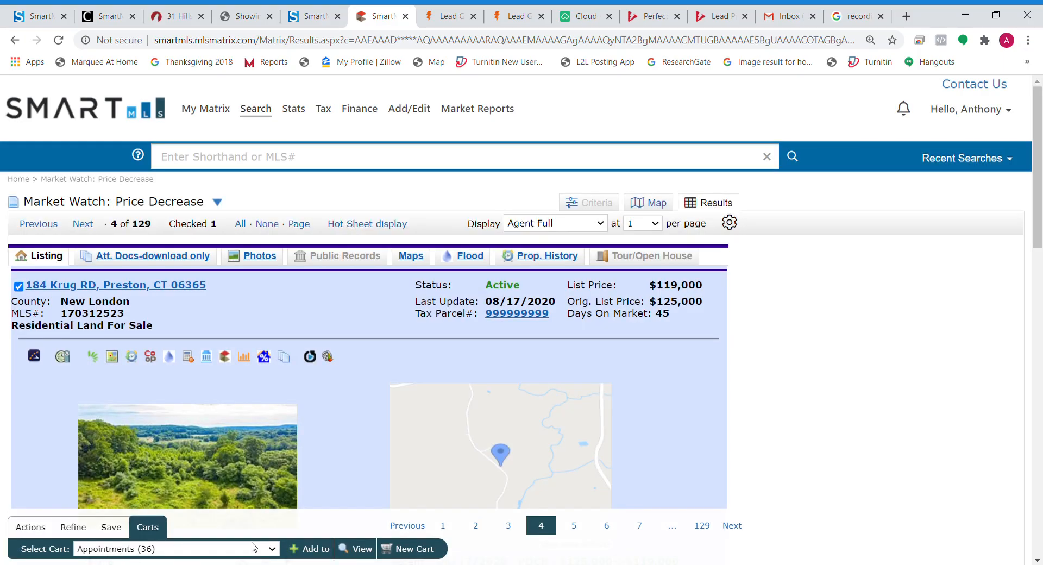
left_click(311, 550)
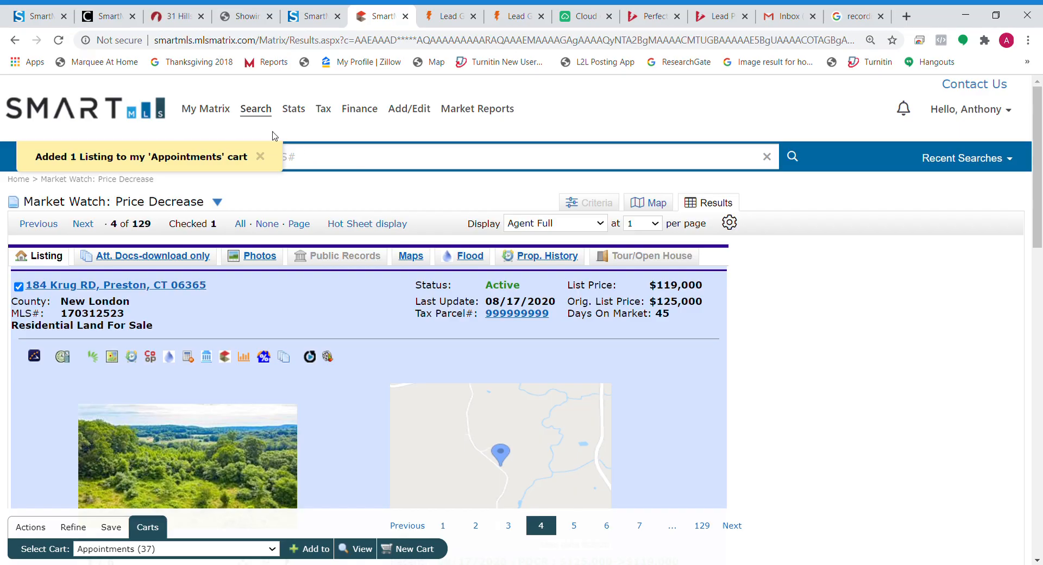
left_click(206, 109)
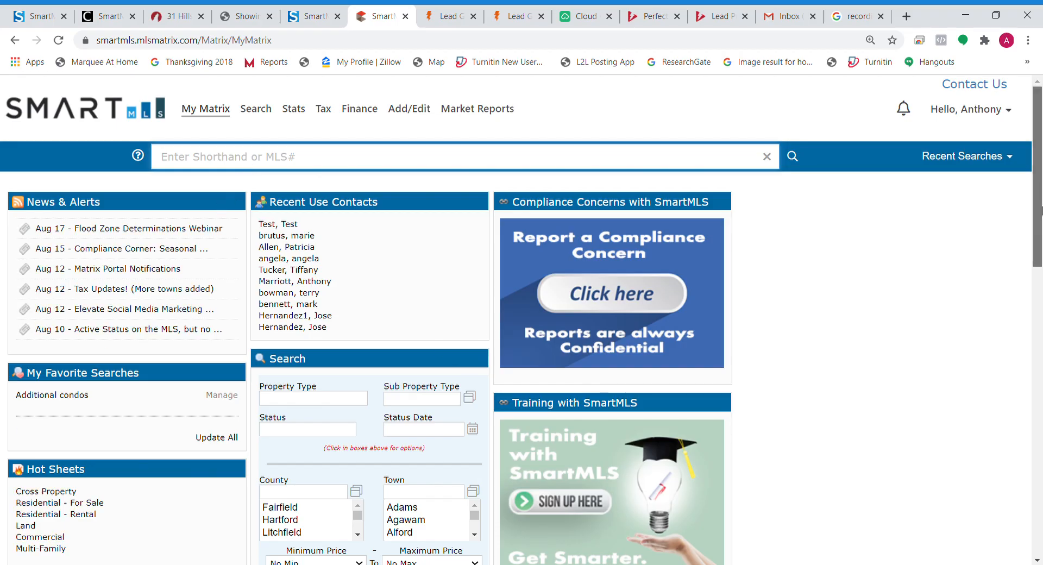
left_click_drag(1041, 211, 1041, 326)
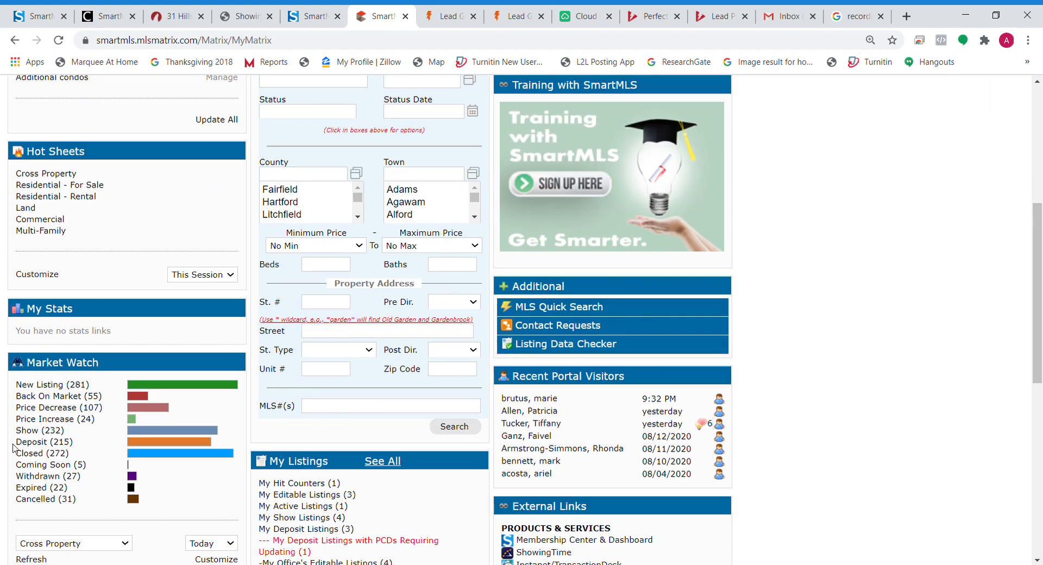
left_click(71, 419)
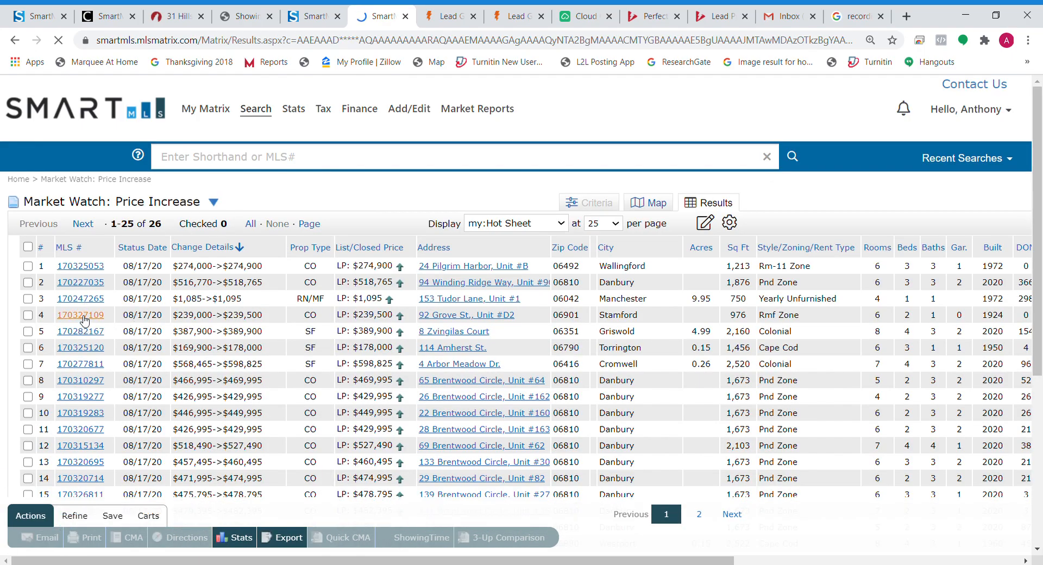
left_click(84, 316)
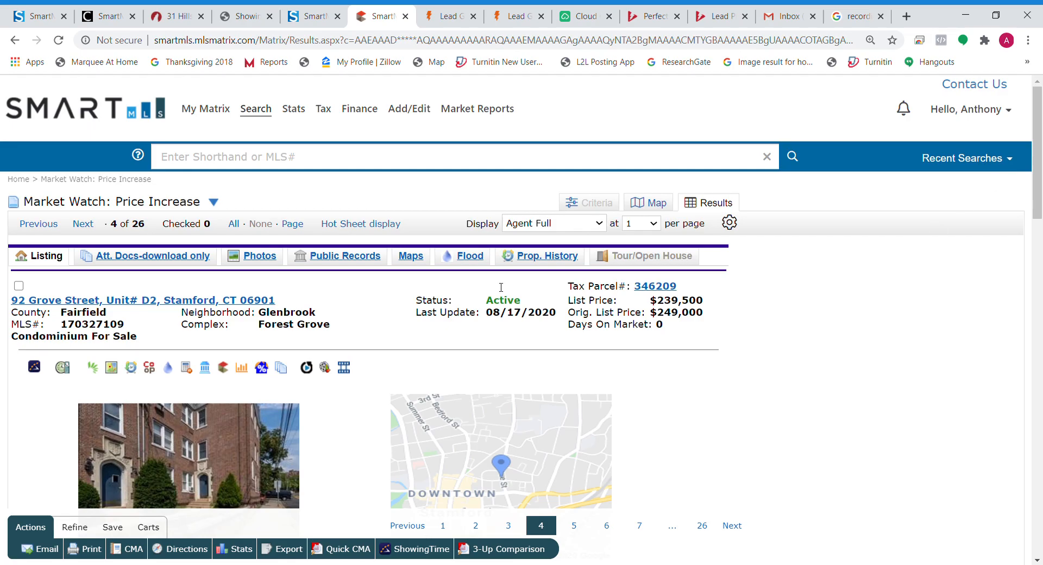
left_click(18, 285)
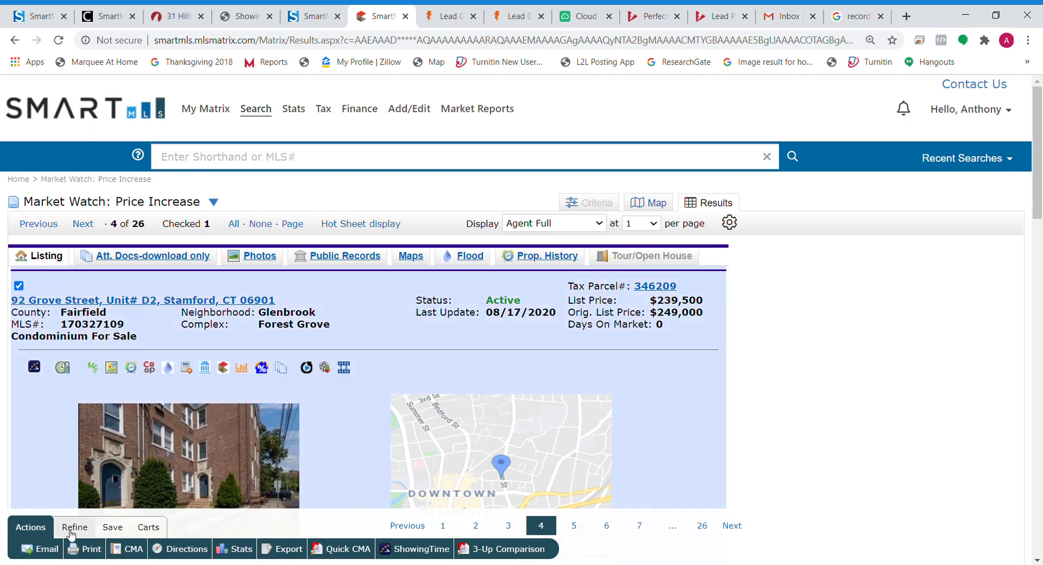
left_click(148, 526)
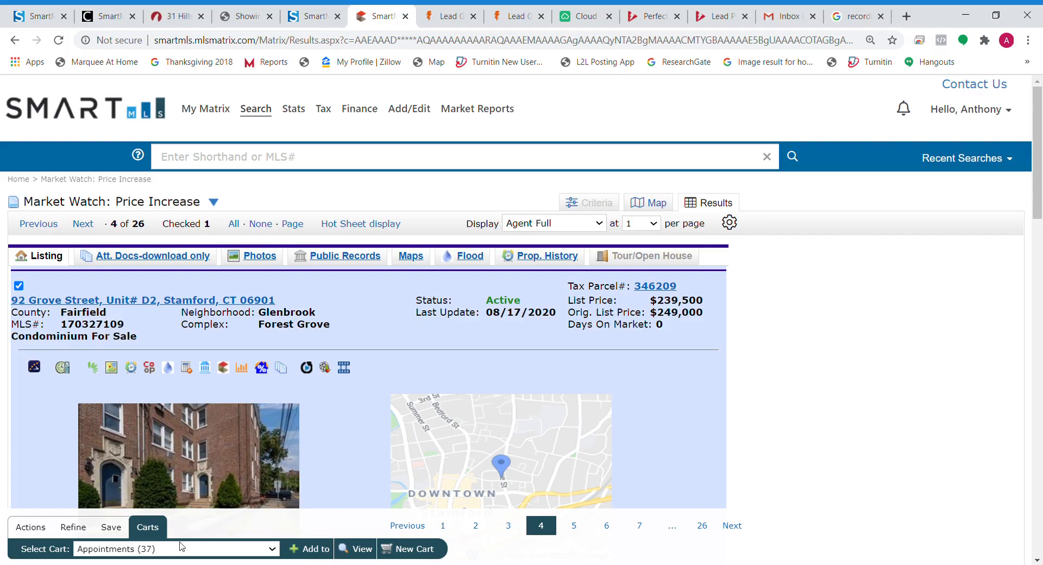
left_click(243, 553)
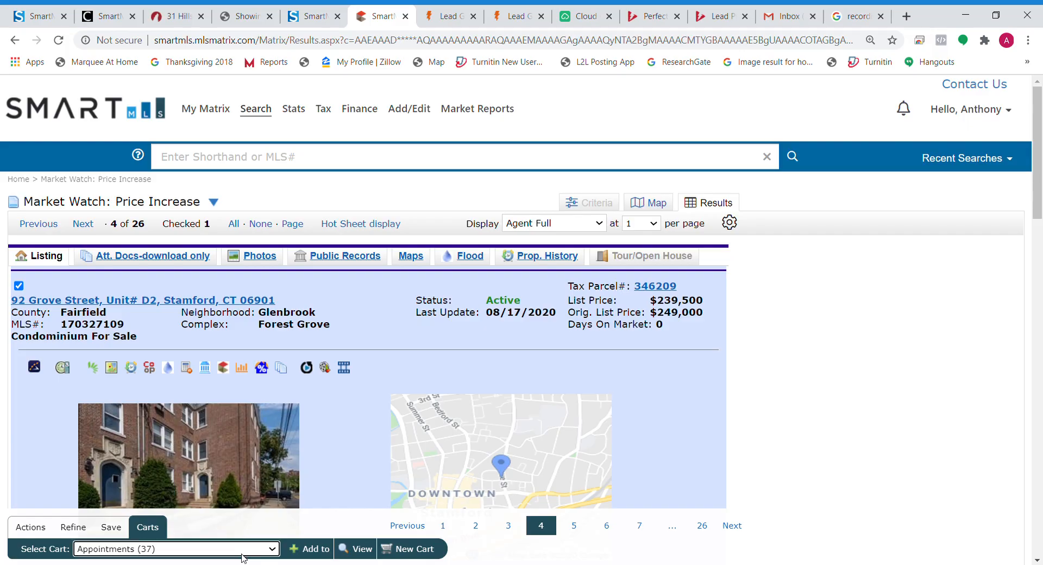
left_click(311, 549)
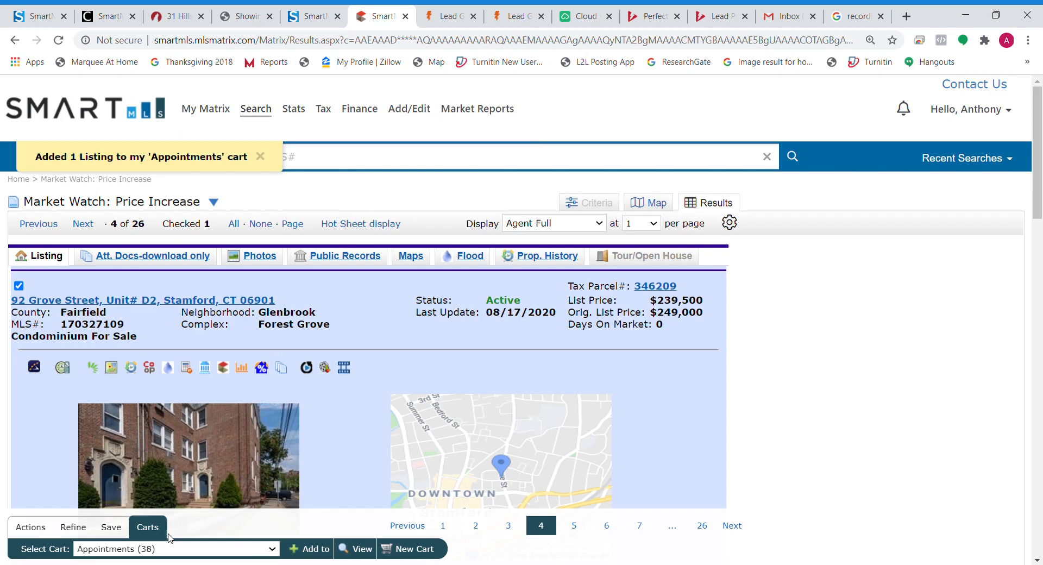
left_click(362, 549)
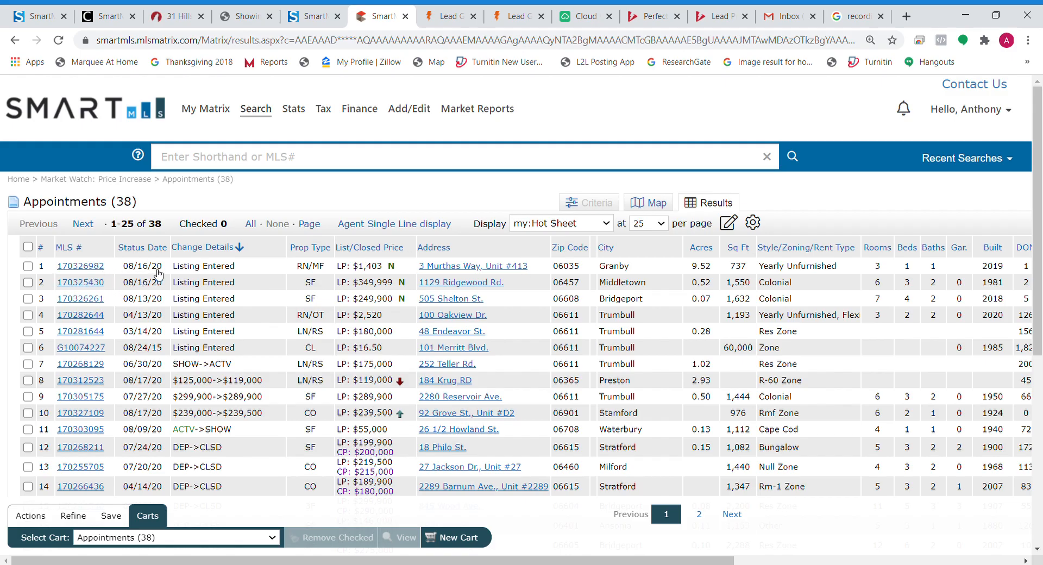
left_click(27, 265)
left_click(27, 282)
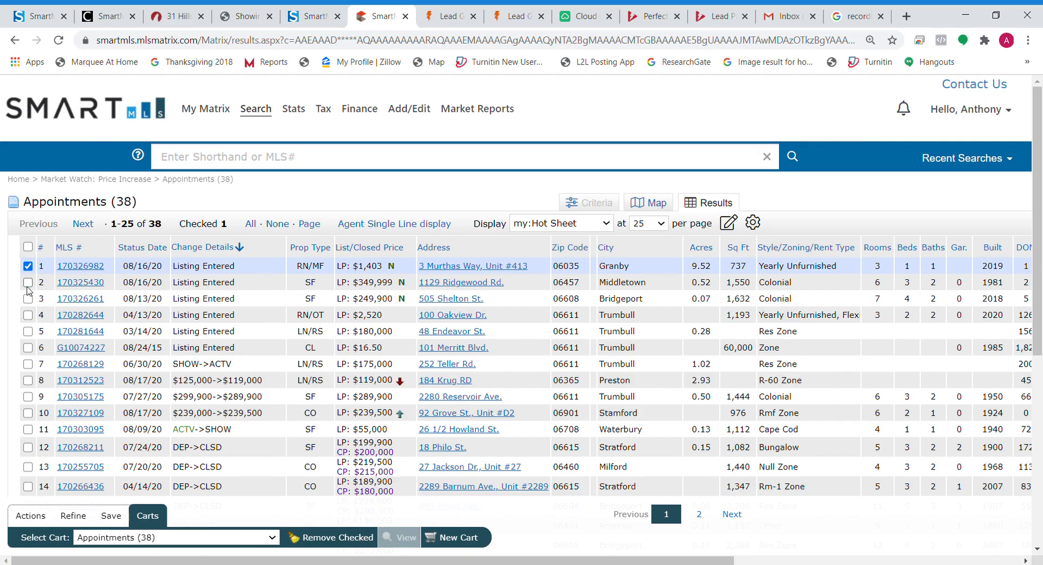
left_click(27, 298)
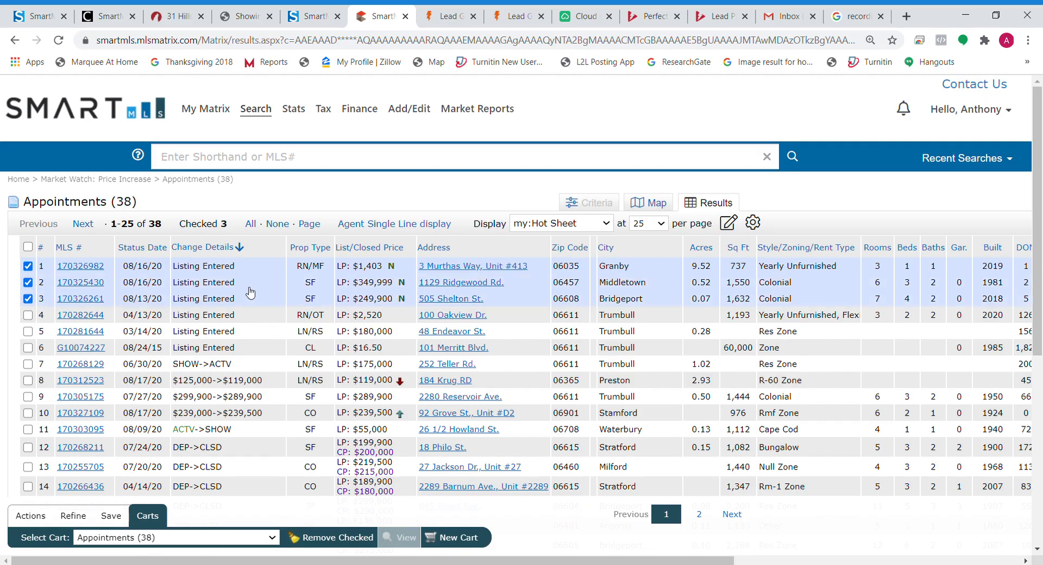
Step: Review the three checked listings one by one in the full listing view
left_click(81, 267)
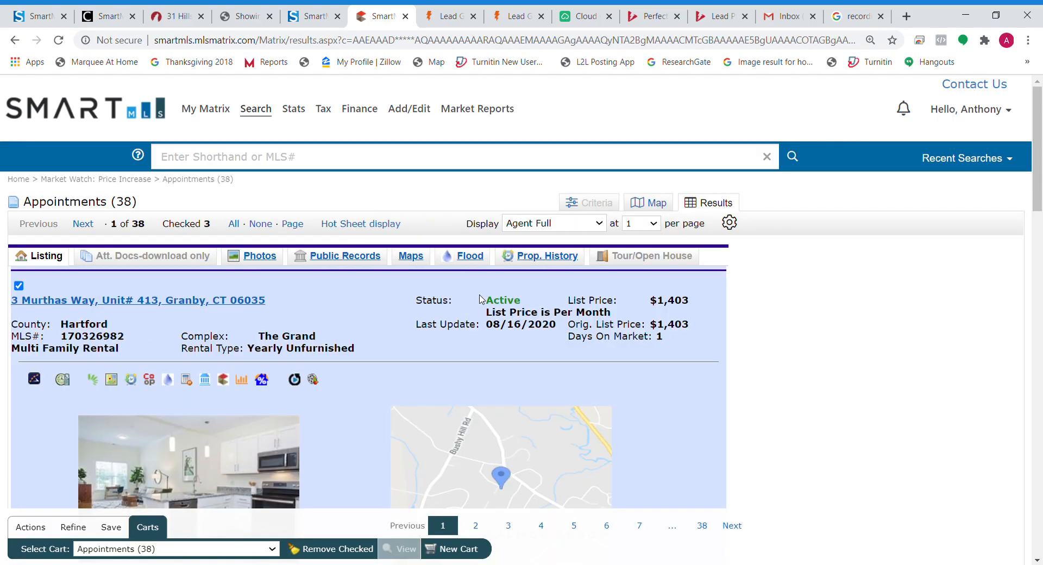
left_click_drag(482, 300, 519, 300)
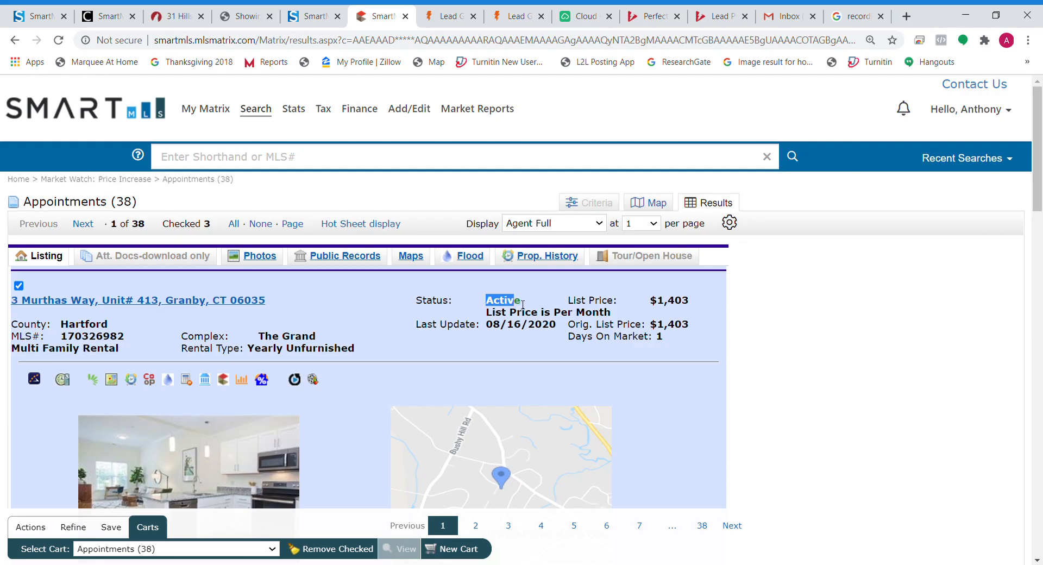
left_click(87, 227)
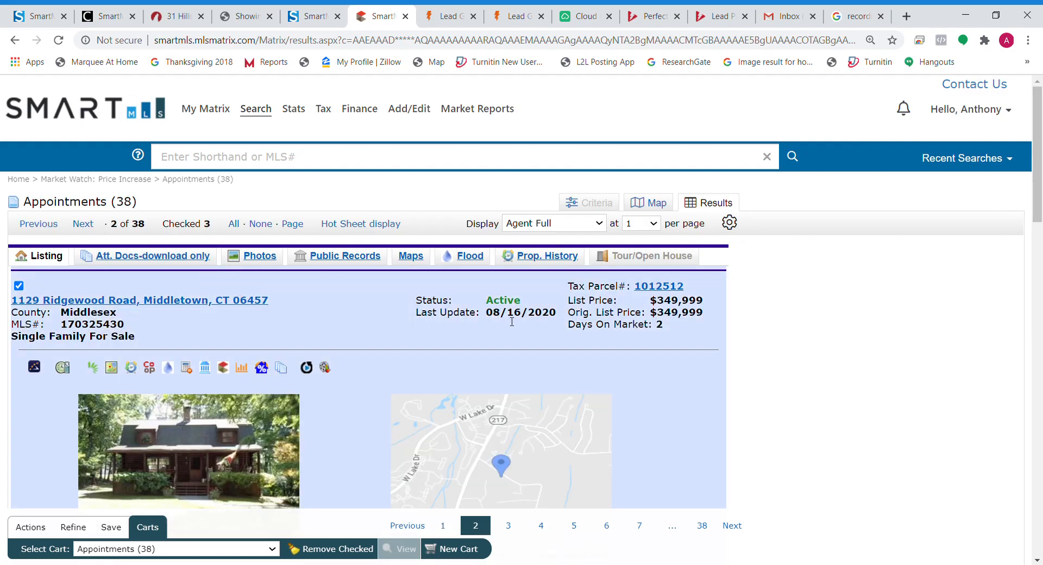
left_click(84, 228)
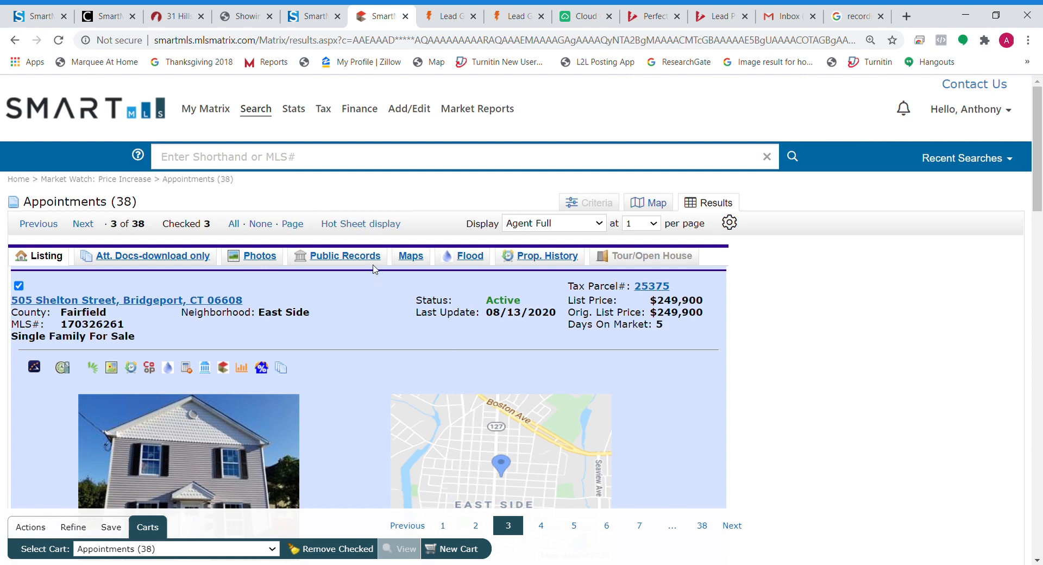
left_click(358, 227)
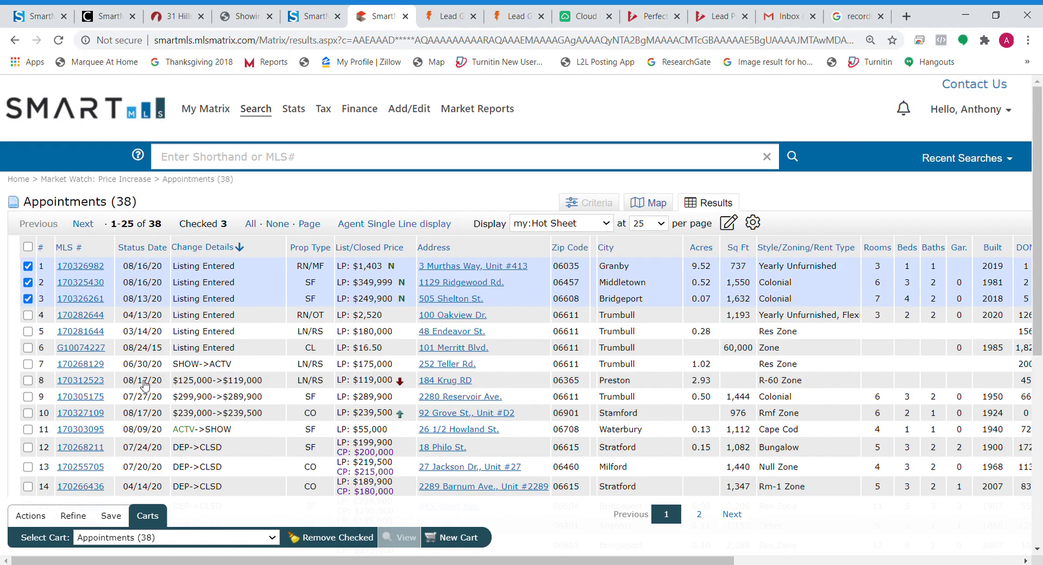
left_click(36, 518)
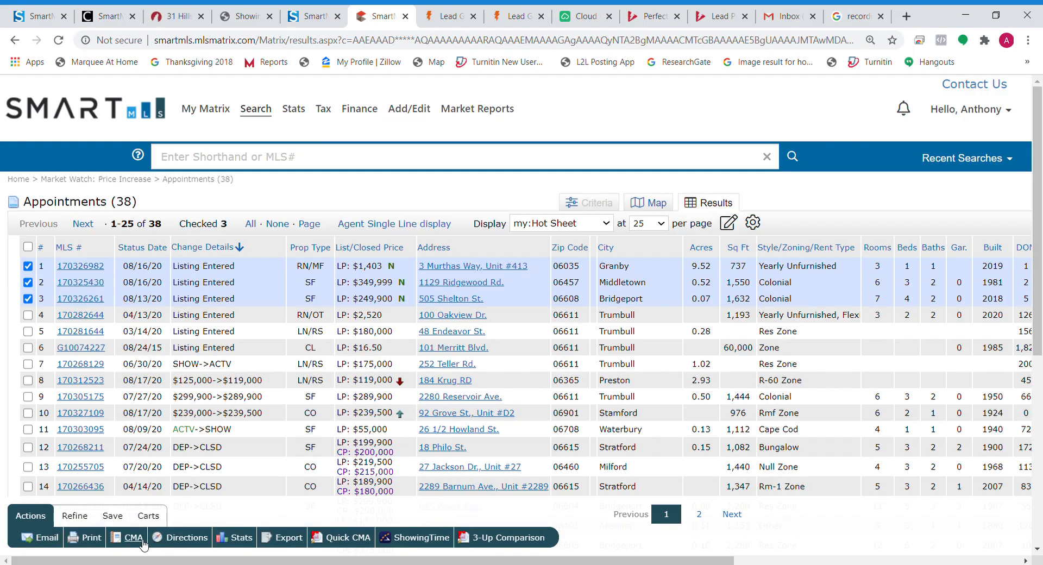
Step: Send the checked listings to ShowingTime as a new ShowingCart and continue to tour setup
left_click(419, 538)
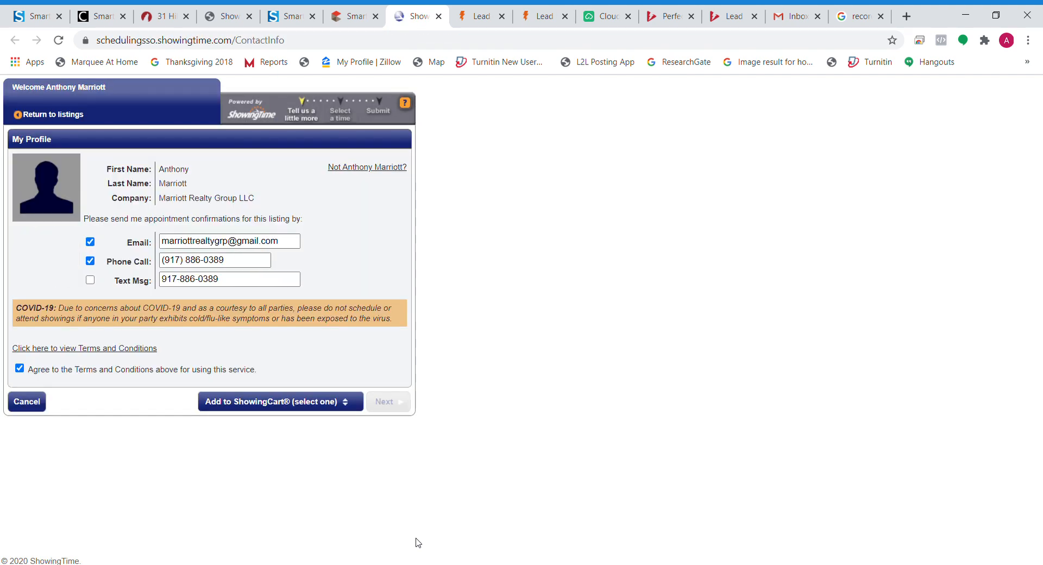
left_click(168, 242)
left_click(298, 410)
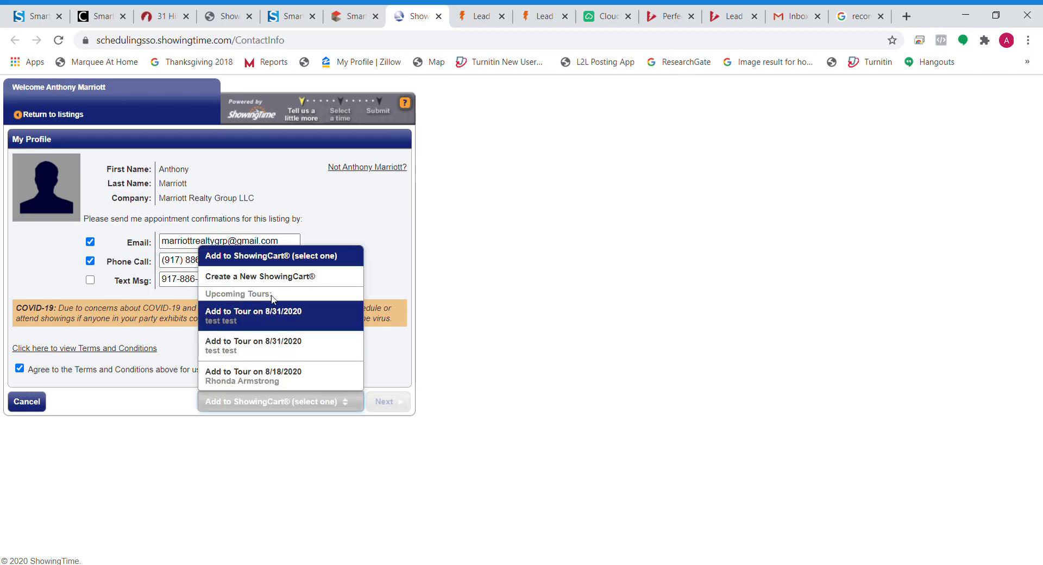
left_click(256, 278)
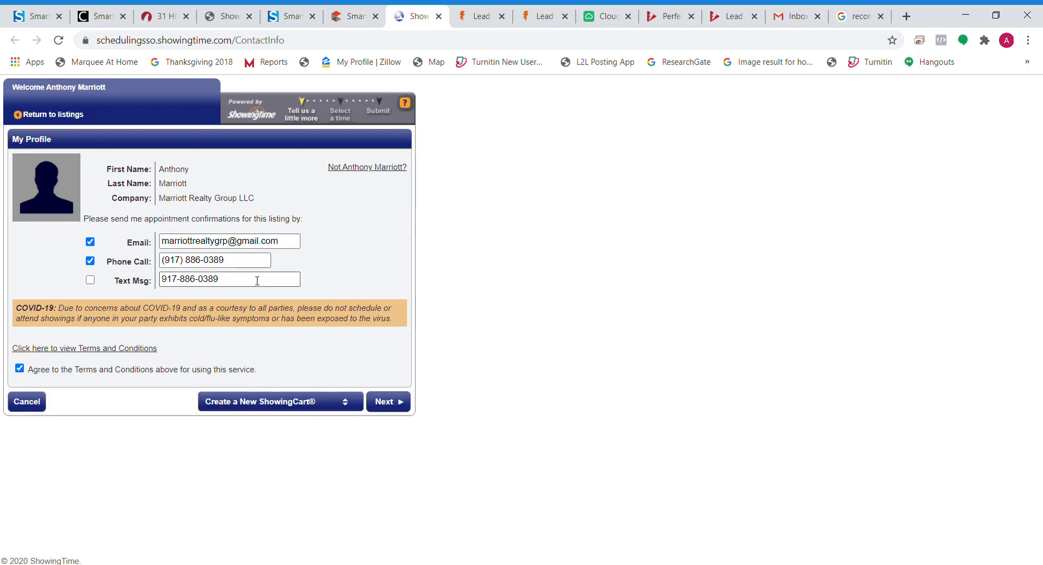
left_click(382, 401)
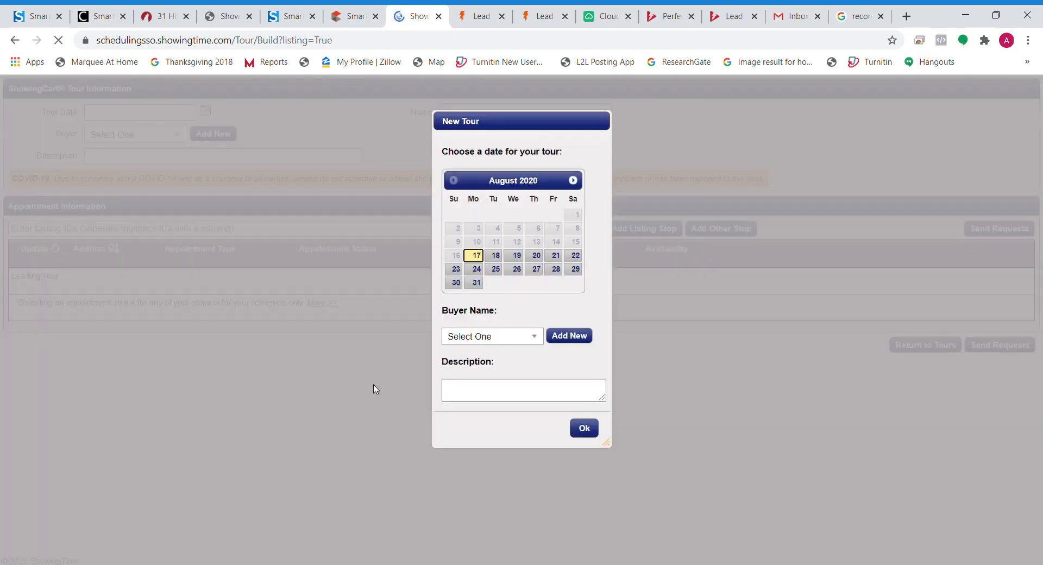
Step: Set up the 8/17/2020 tour with the existing test buyer and save it
left_click(507, 338)
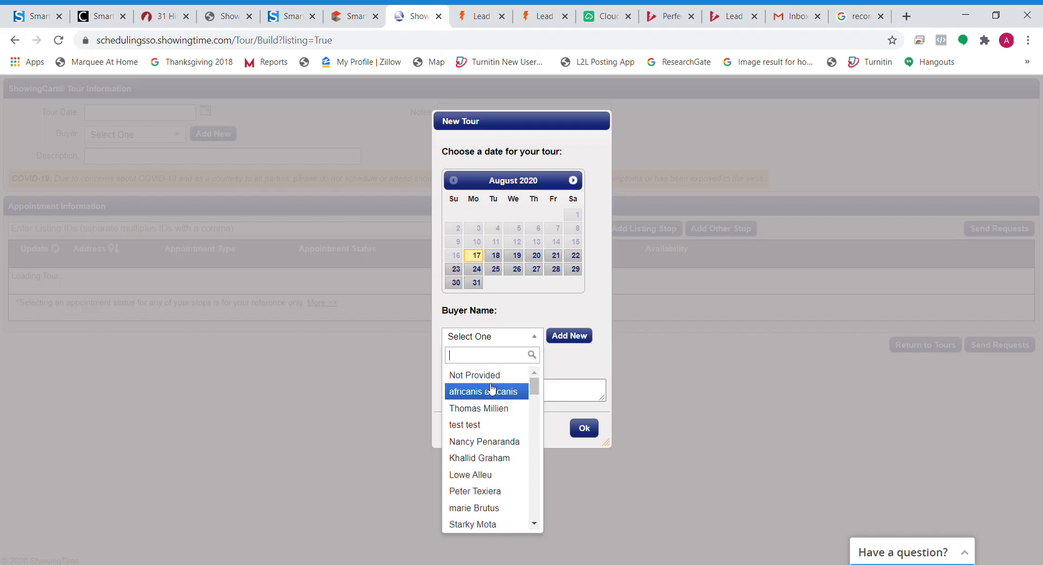
left_click(476, 426)
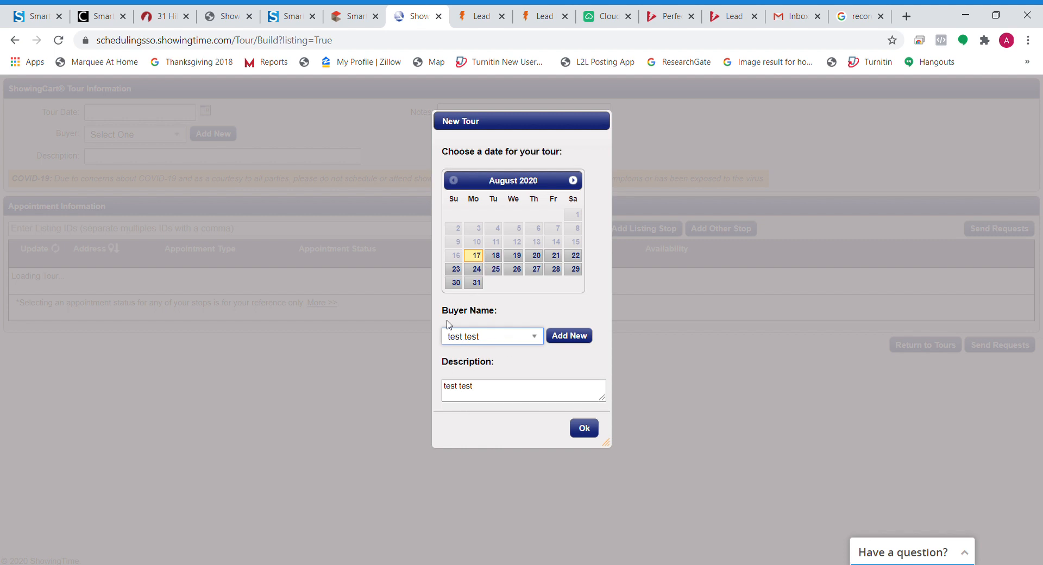
left_click(573, 336)
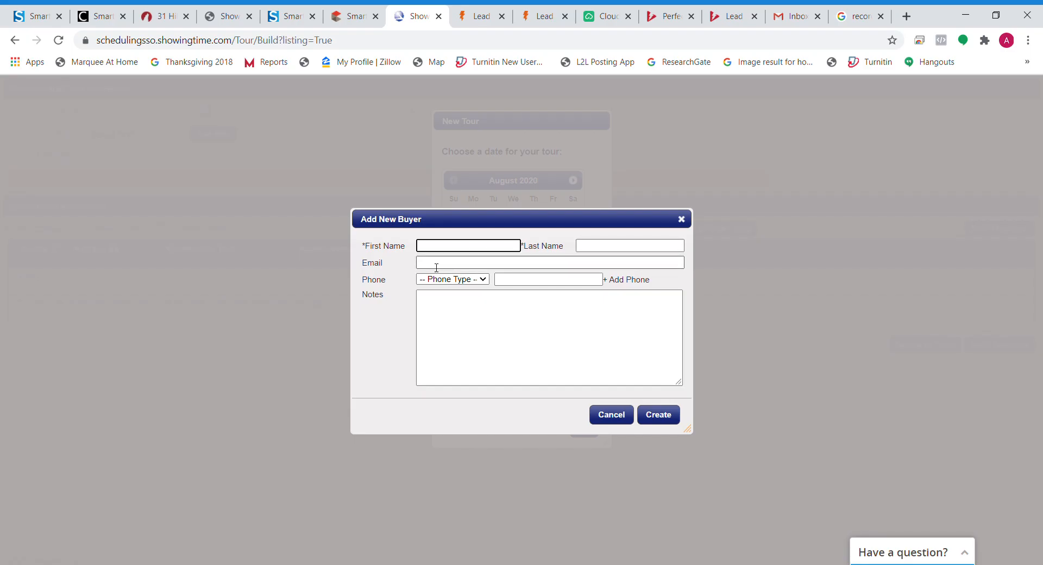
left_click(537, 281)
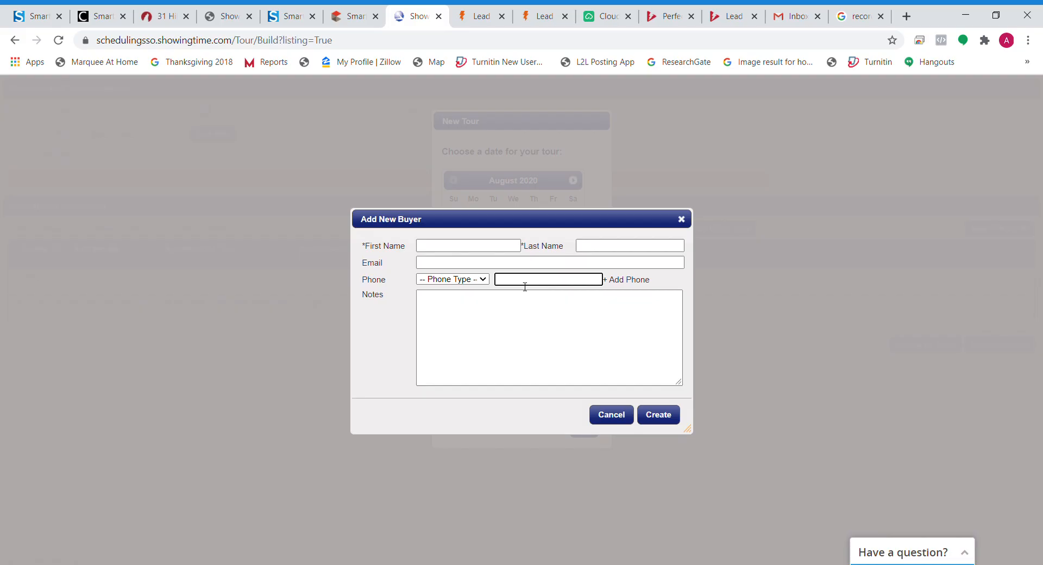
left_click(475, 278)
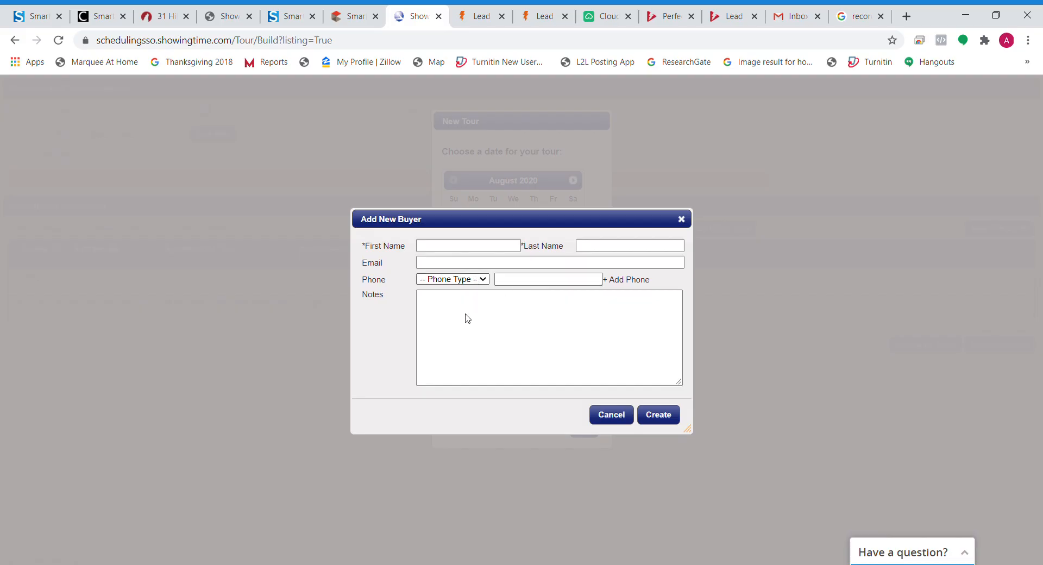
left_click(488, 336)
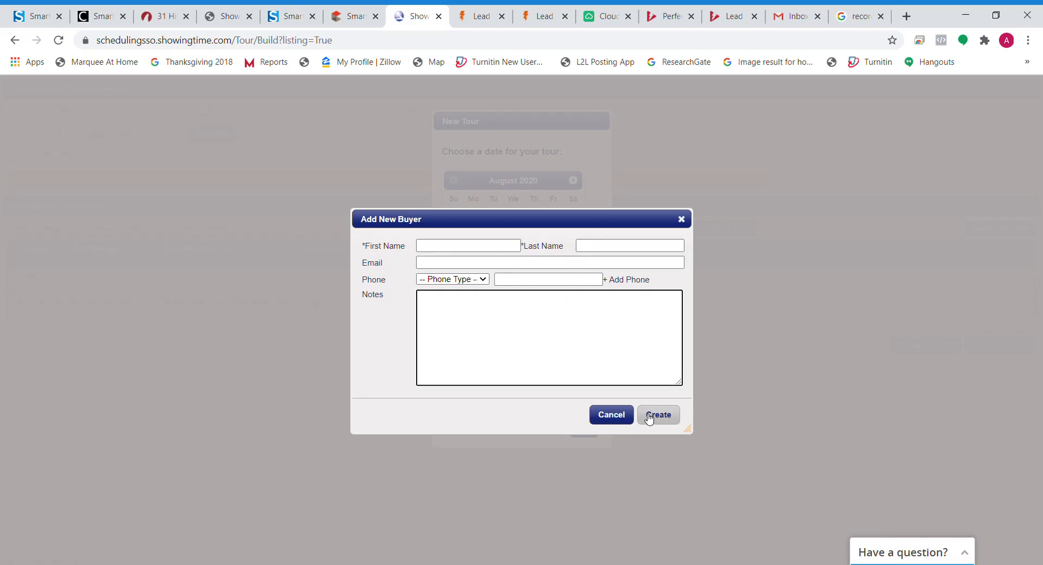
left_click(615, 419)
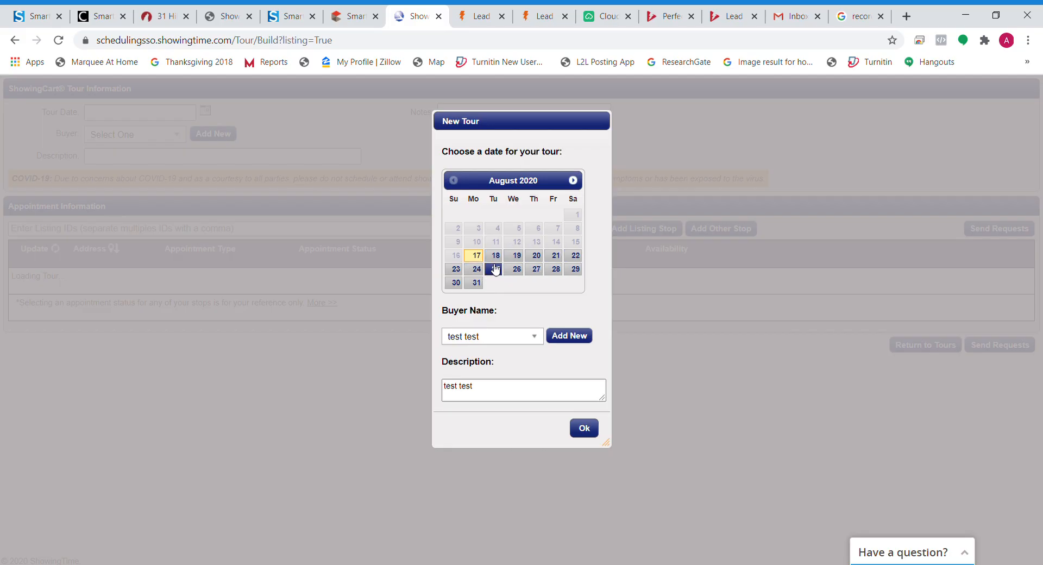
left_click(554, 269)
left_click(584, 428)
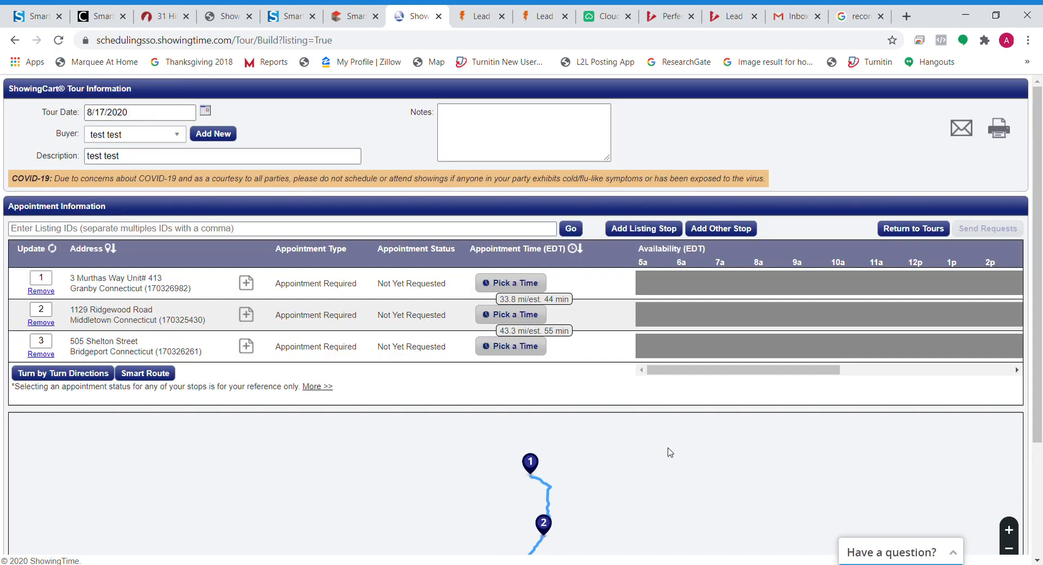
left_click_drag(312, 333, 209, 318)
left_click(296, 322)
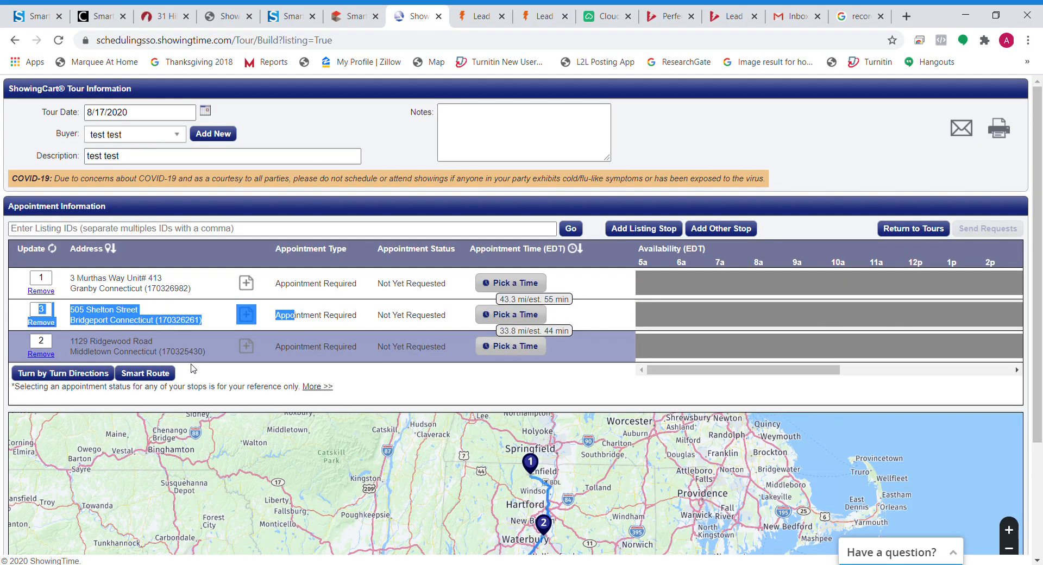
left_click_drag(194, 368, 194, 369)
left_click_drag(1038, 320, 1041, 433)
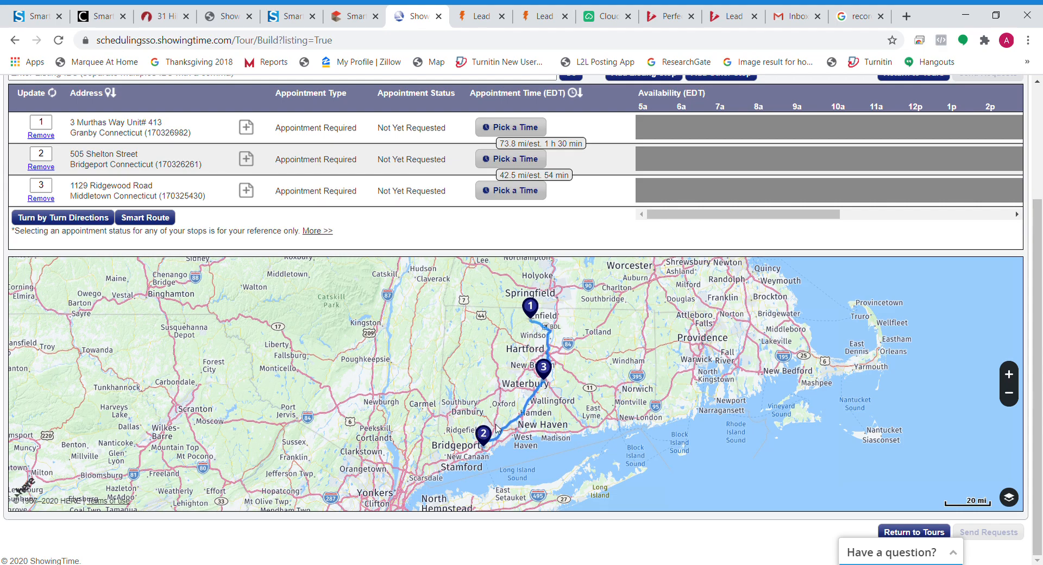
scroll(760, 203, "up", 3)
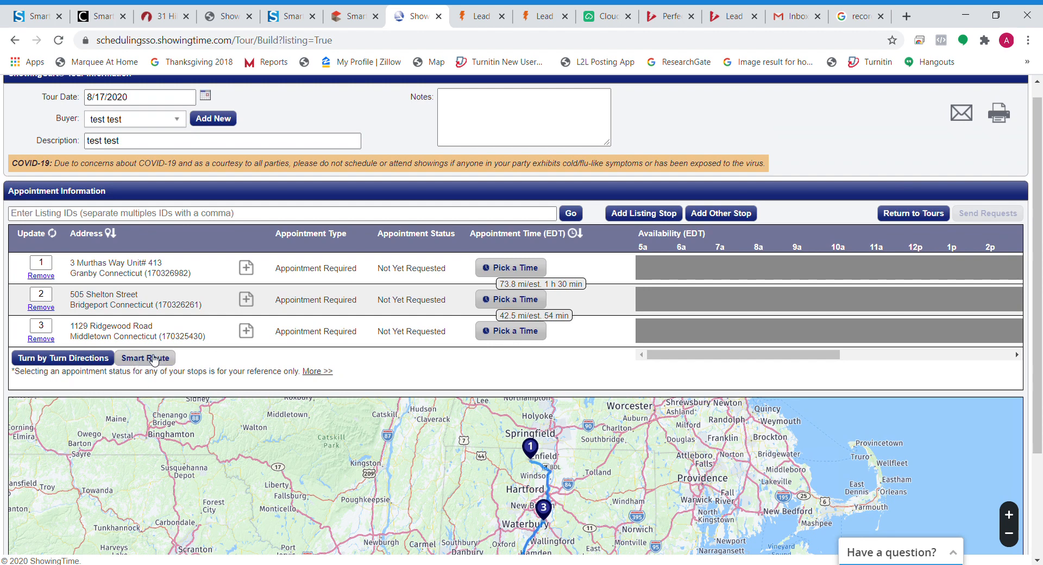
left_click(154, 358)
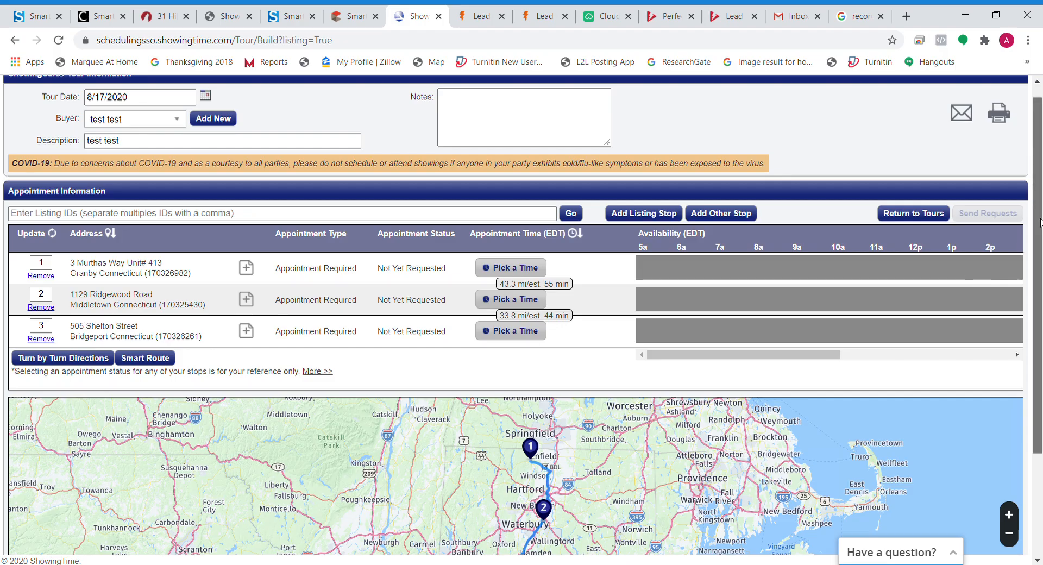
left_click_drag(1038, 227, 1038, 298)
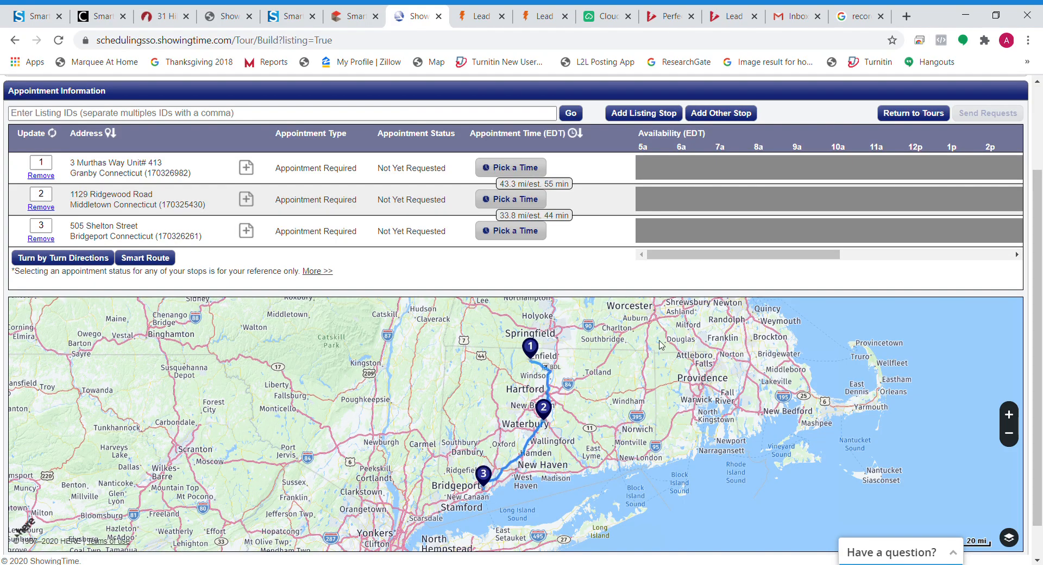
left_click_drag(1038, 299, 1041, 267)
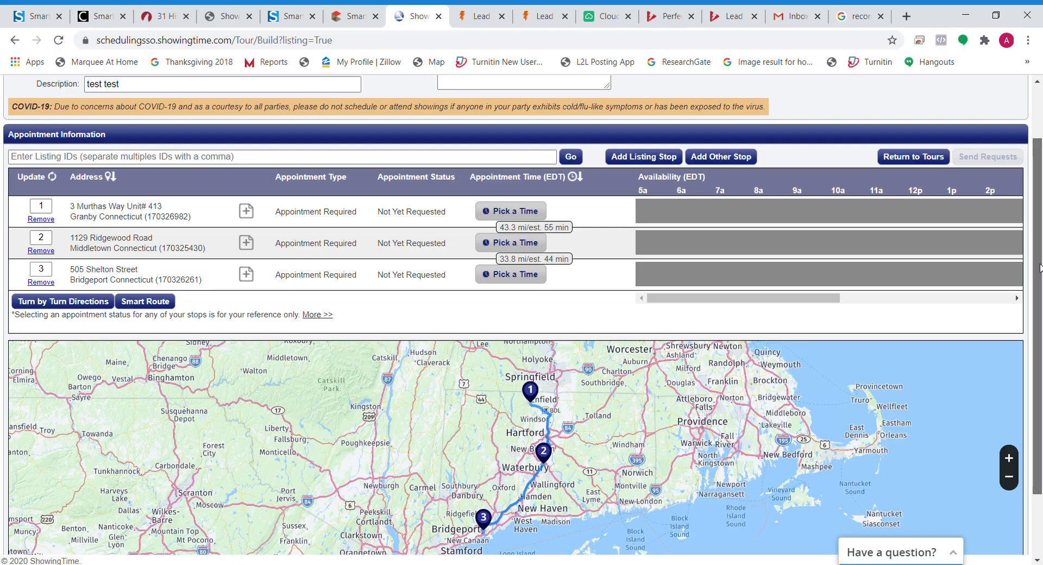
left_click_drag(1040, 267, 1040, 273)
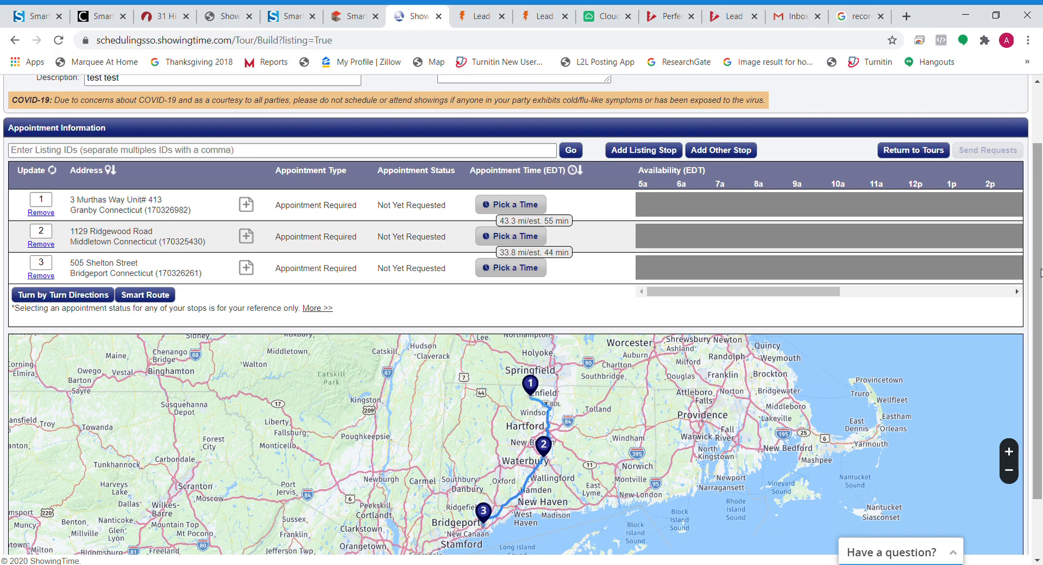
left_click(495, 209)
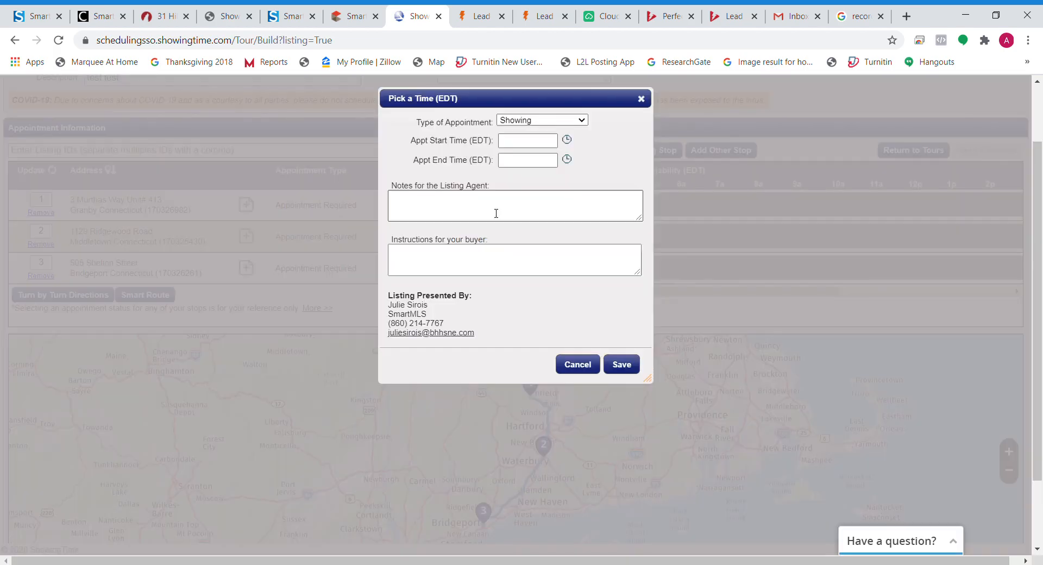
left_click(523, 142)
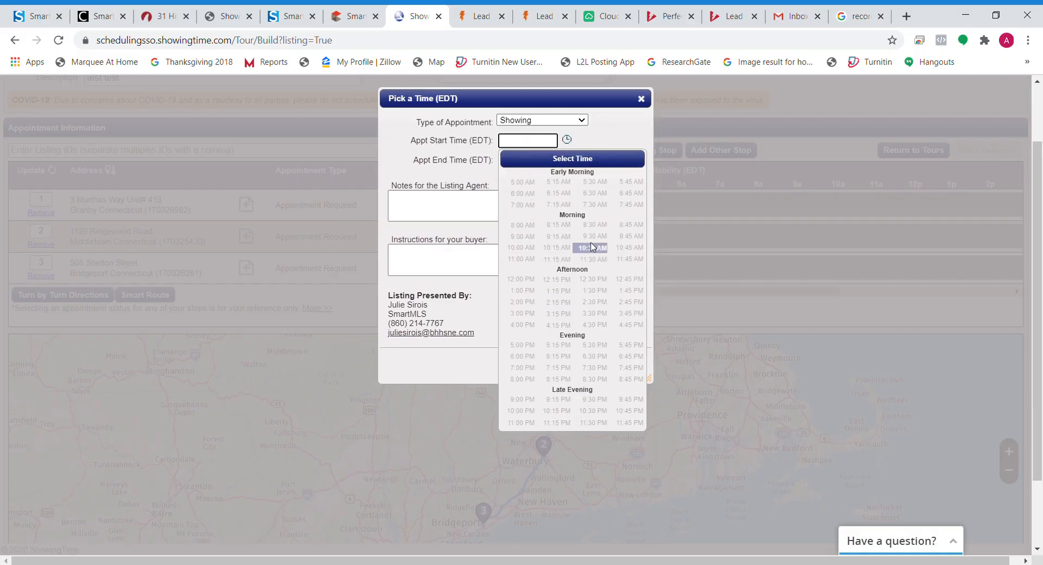
left_click(641, 99)
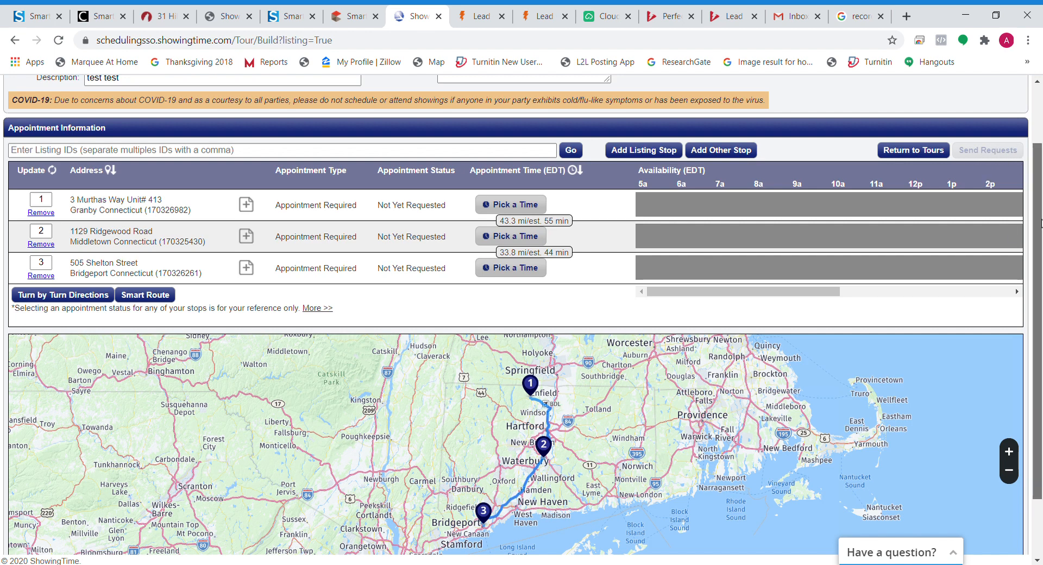
scroll(1030, 157, "up", 2)
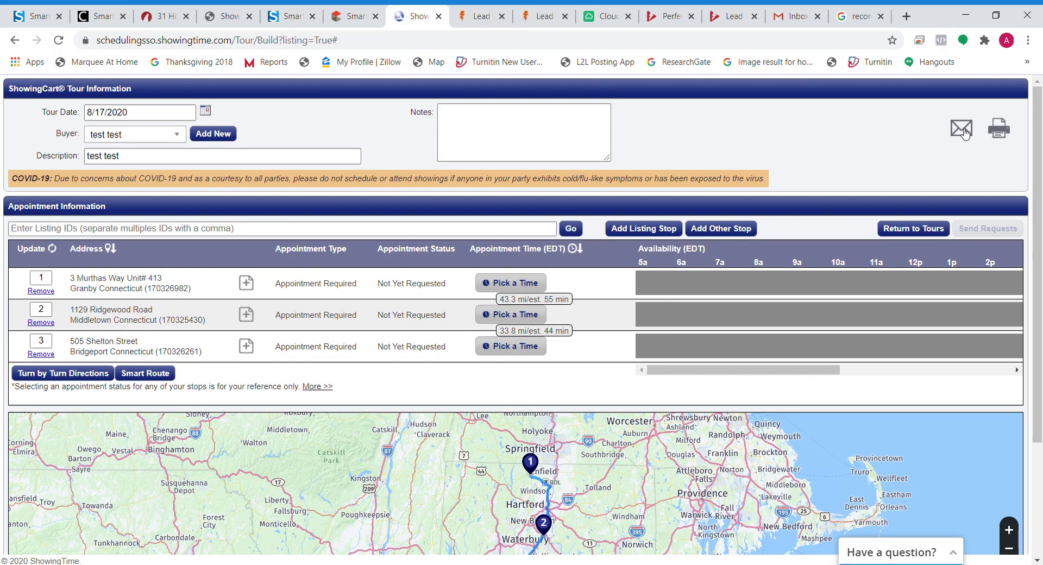
left_click(964, 133)
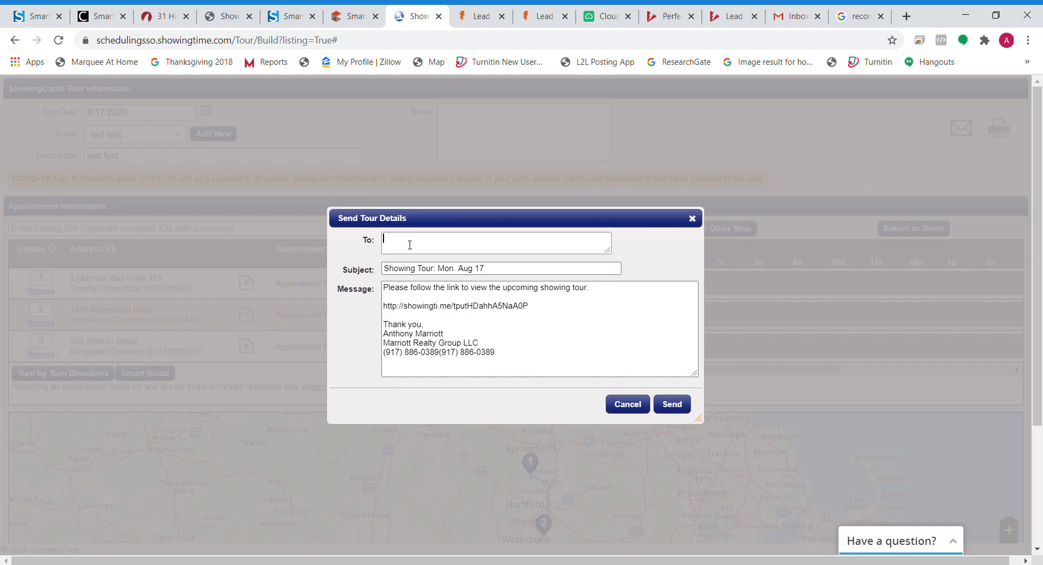
left_click(453, 255)
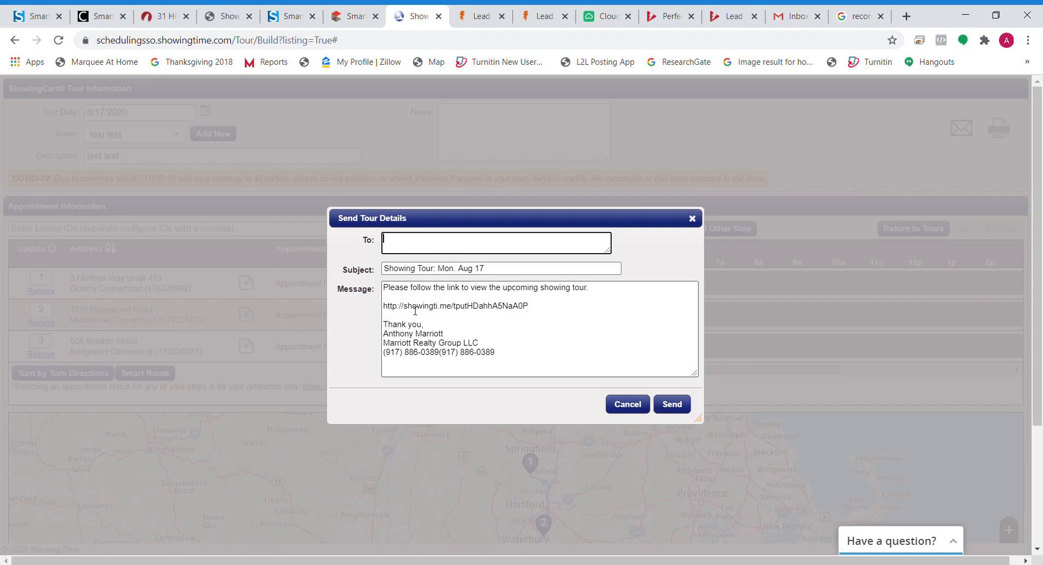
left_click_drag(534, 309, 378, 305)
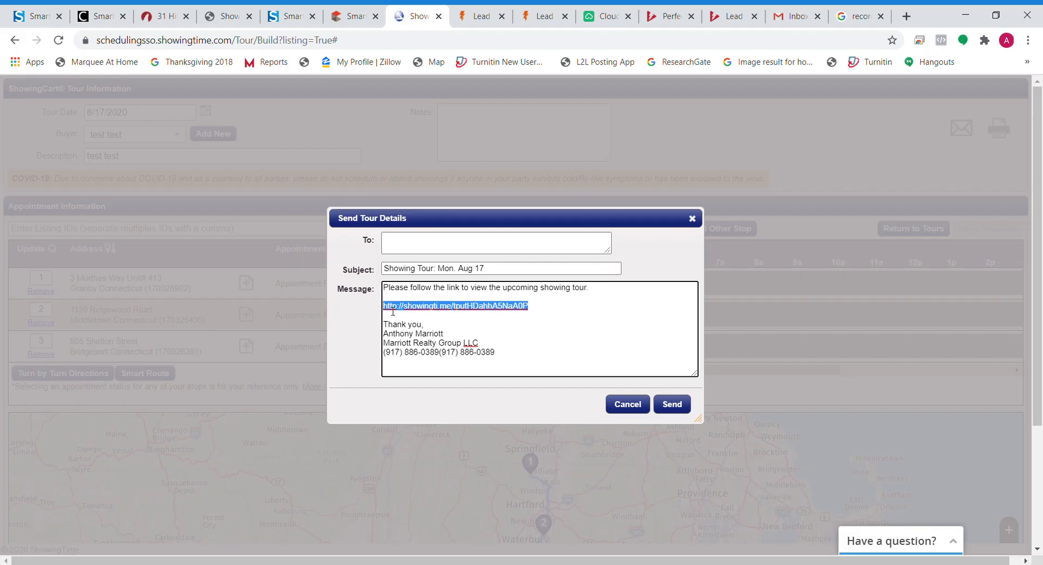
left_click(692, 219)
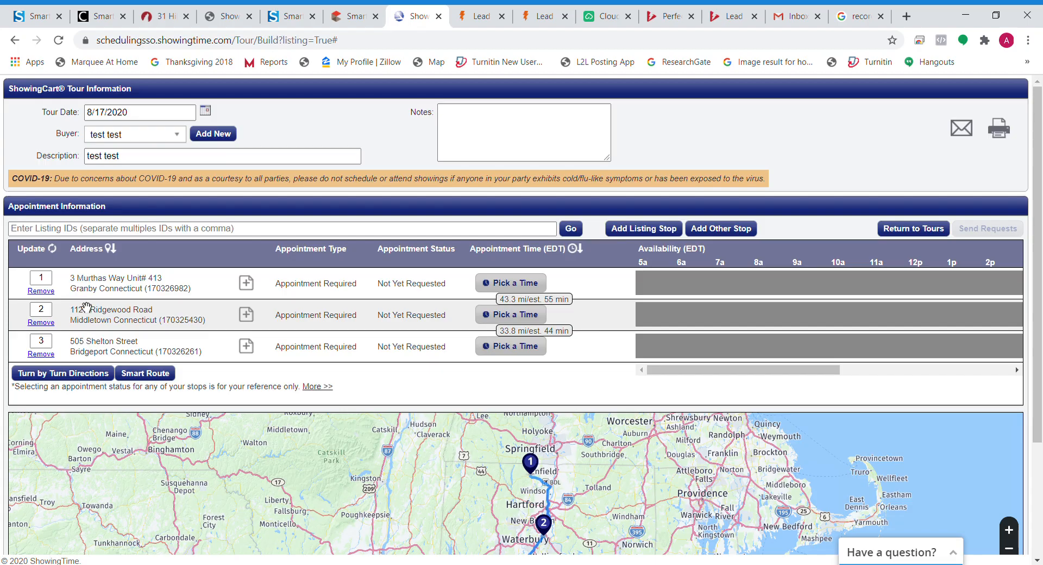
left_click(251, 287)
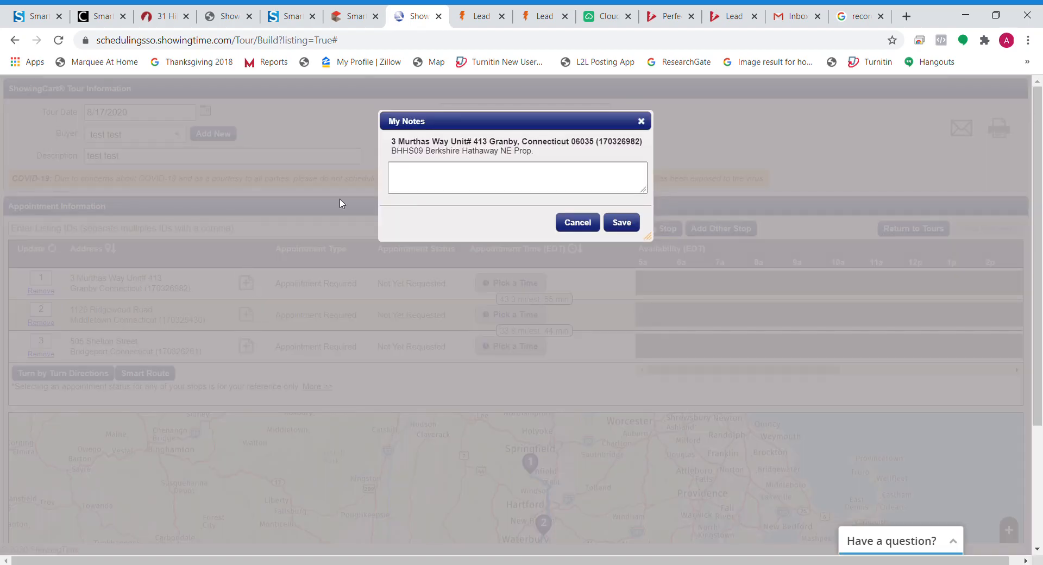
left_click(453, 181)
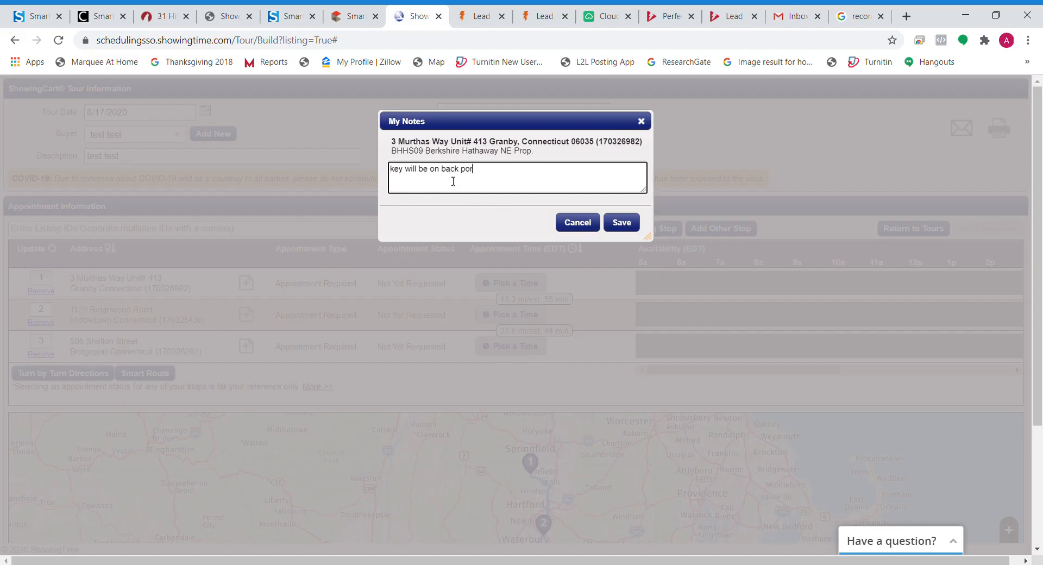
left_click(620, 223)
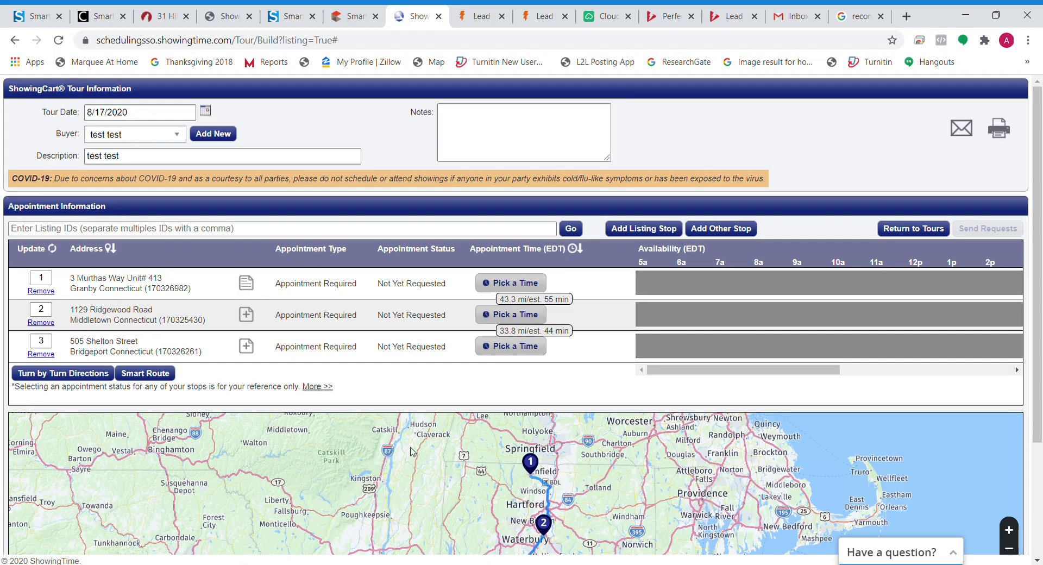
Step: Copy the showingti.me share link from the tour email form and load it in a new tab
left_click(957, 130)
left_click_drag(548, 310, 386, 313)
key("ctrl+c")
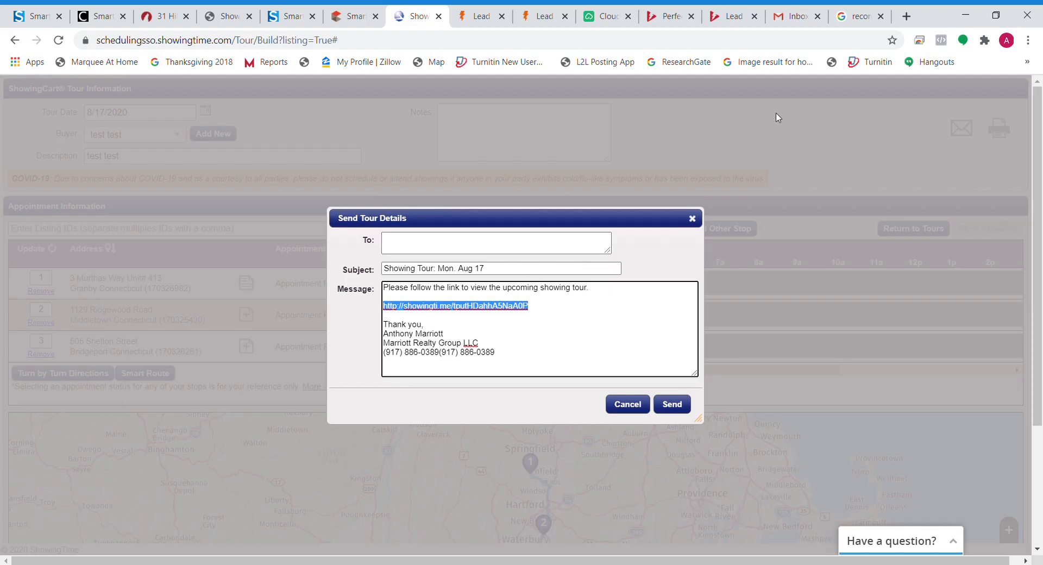
left_click(906, 17)
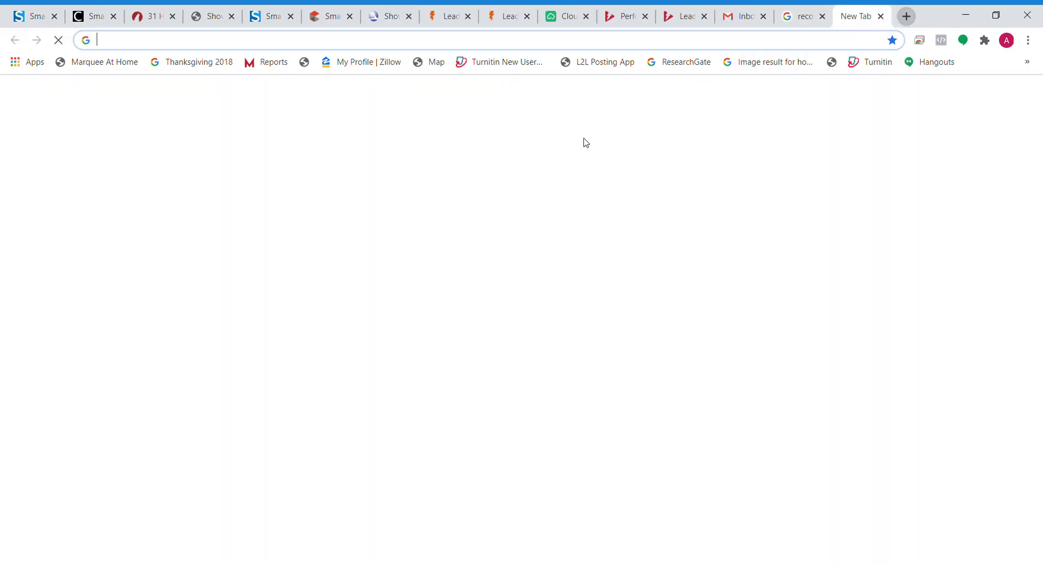
key("ctrl+v")
key("Return")
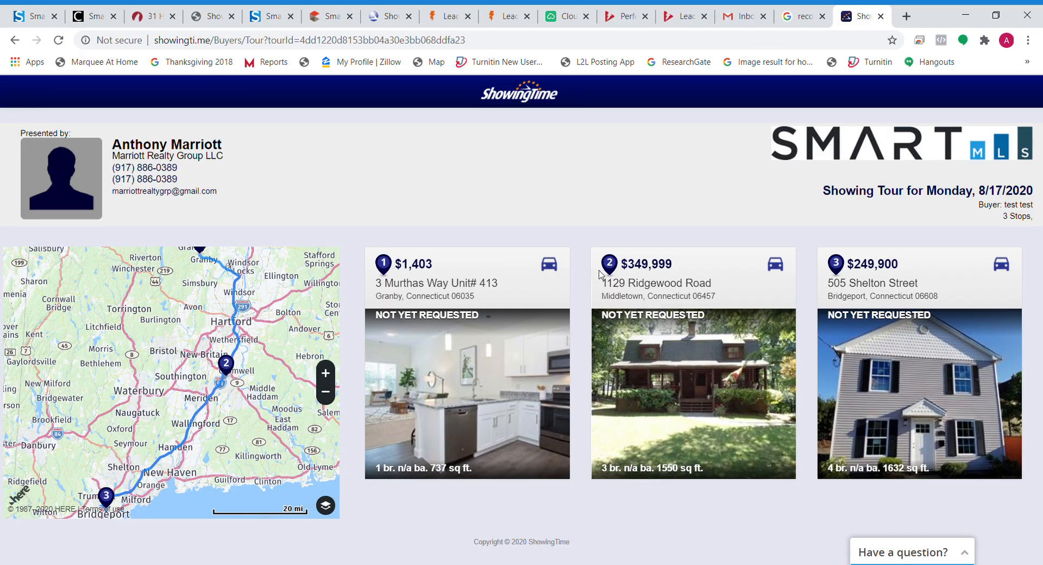
left_click(548, 266)
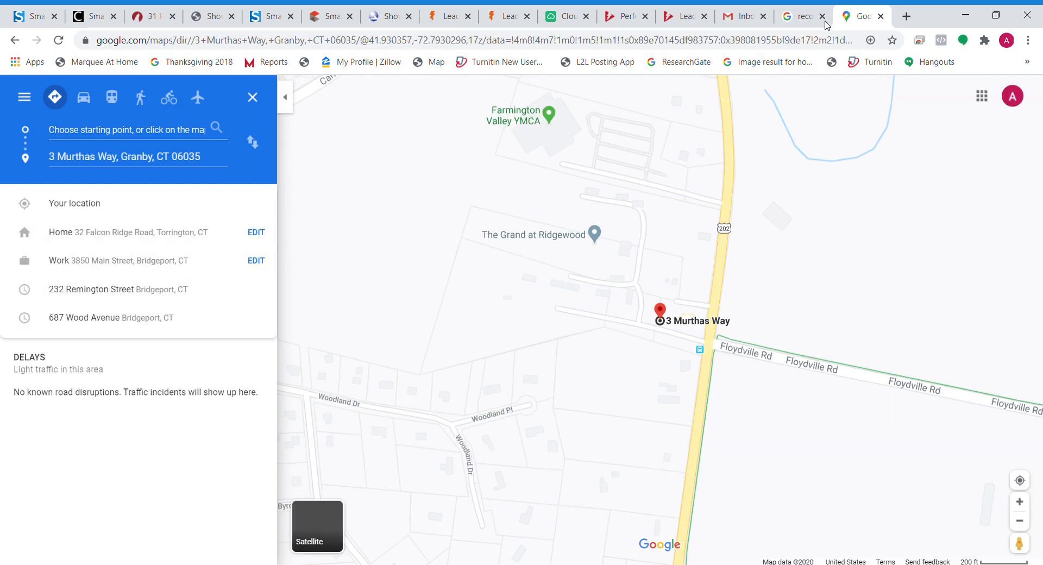
left_click(881, 19)
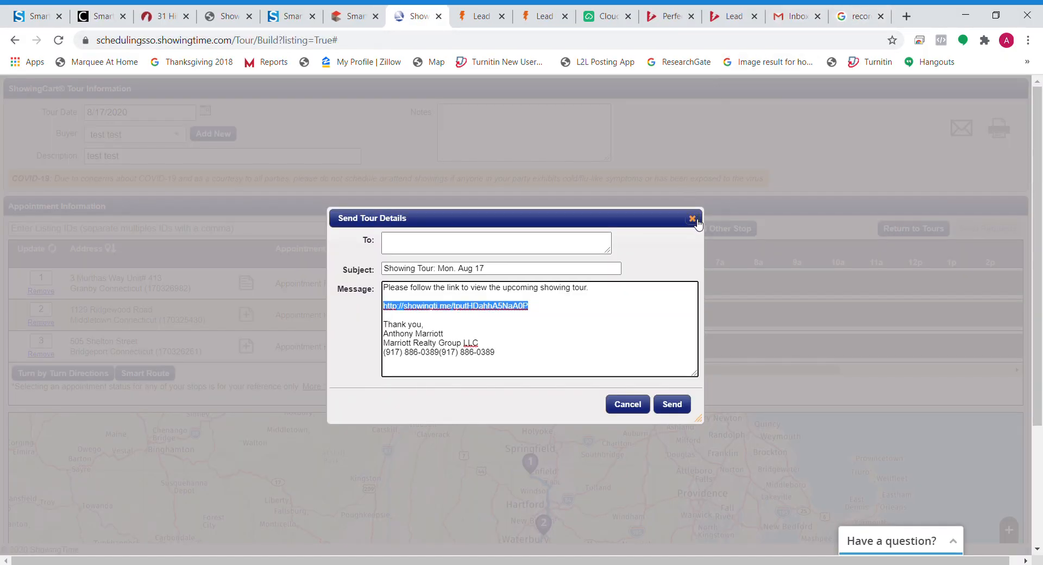